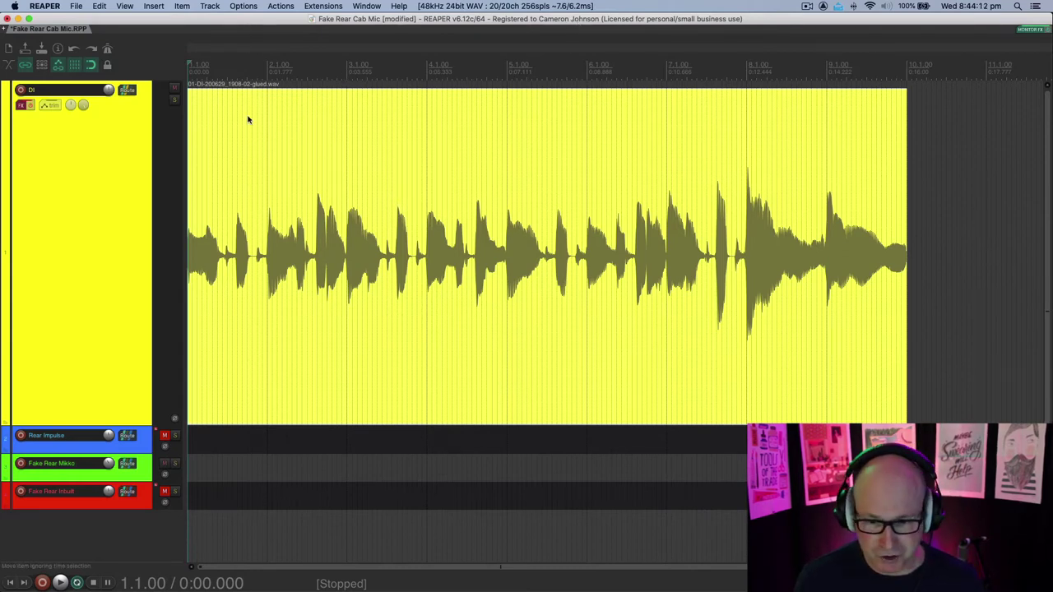
Play and stop the DI guitar take, then open the Mixer showing all four track strips.
{"action": "key", "text": "space"}
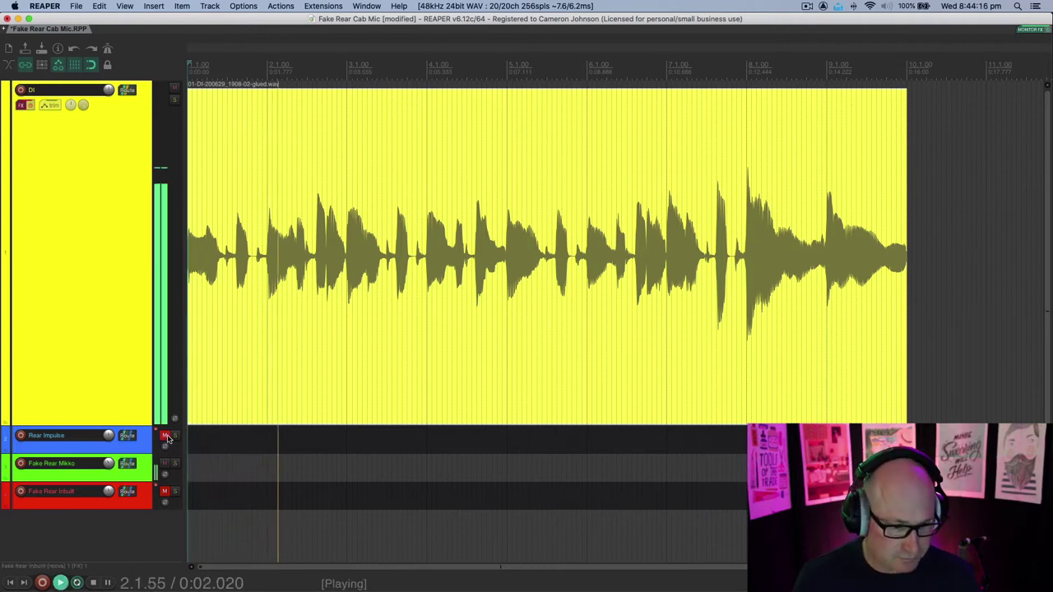
{"action": "left_click", "coordinate": [134, 263]}
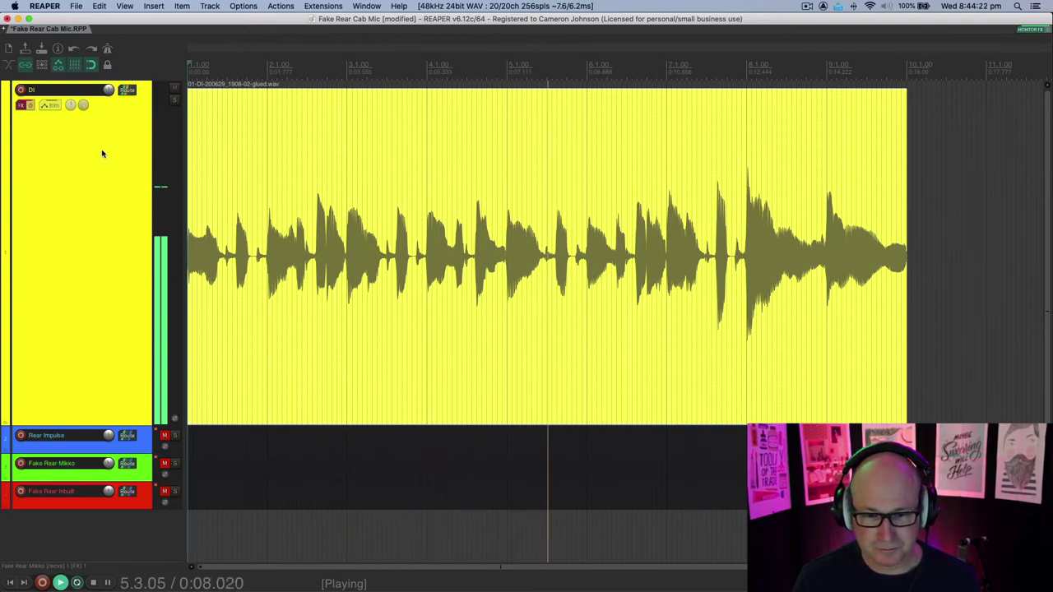
{"action": "key", "text": "space"}
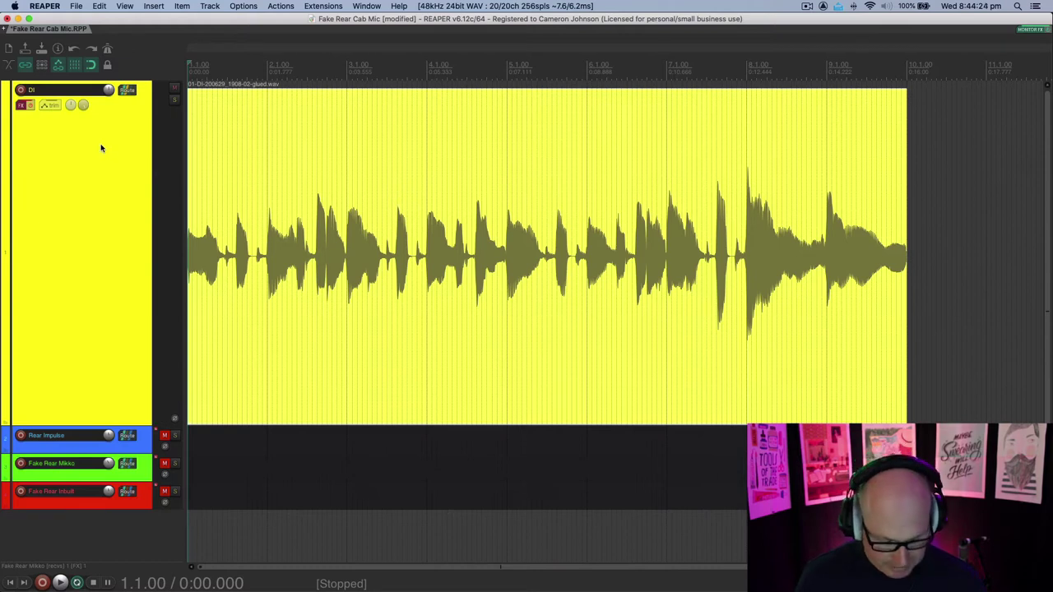
{"action": "key", "text": "super+m"}
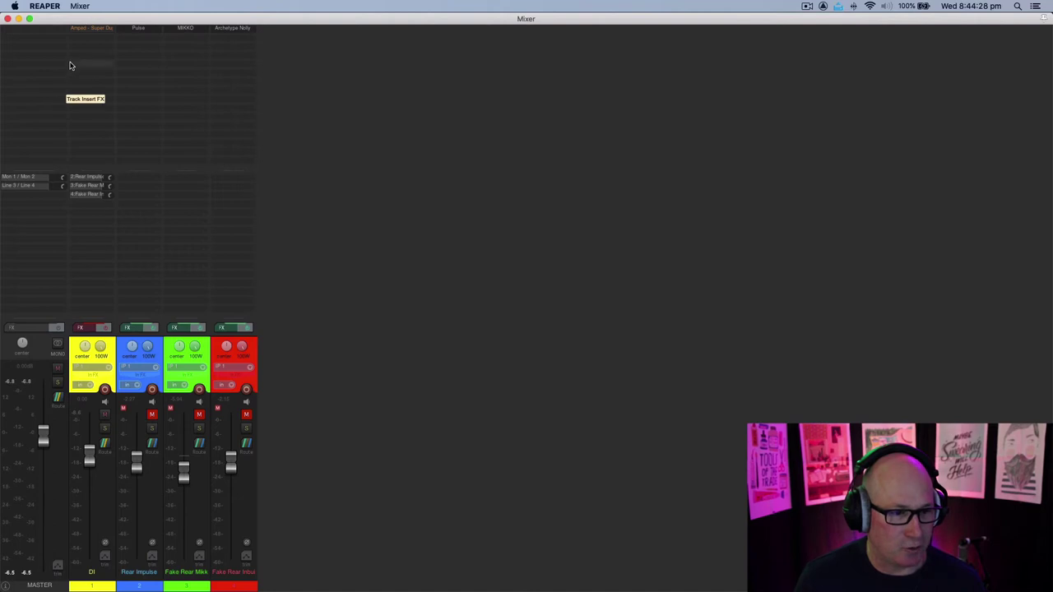
Open the Amped Super Duper plugin on the DI strip, showing the Super amp's Super Rhythm preset.
{"action": "left_click", "coordinate": [93, 30]}
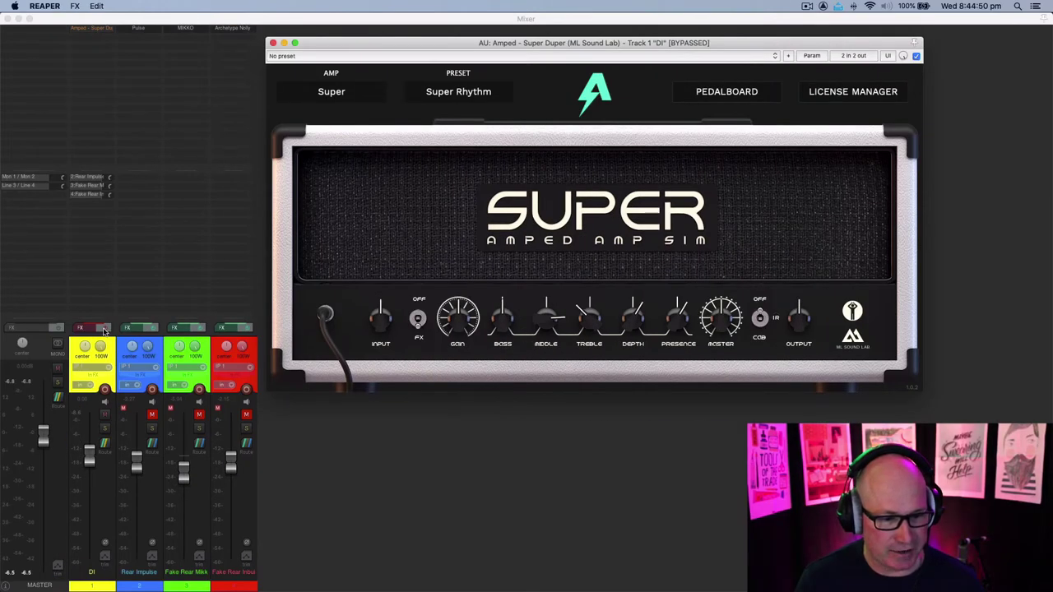
{"action": "left_click", "coordinate": [105, 329]}
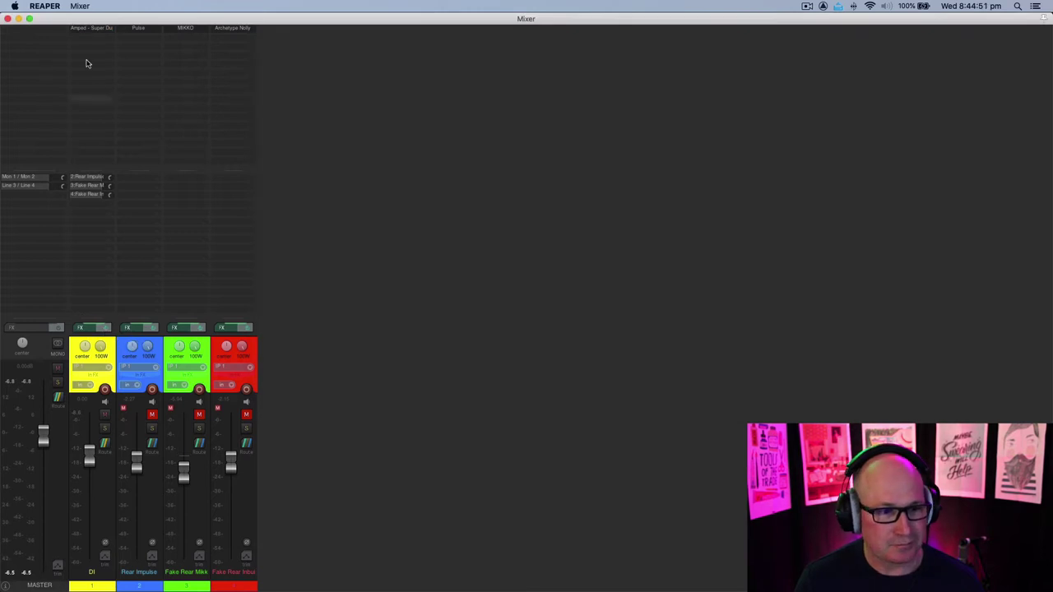
{"action": "left_click", "coordinate": [93, 33]}
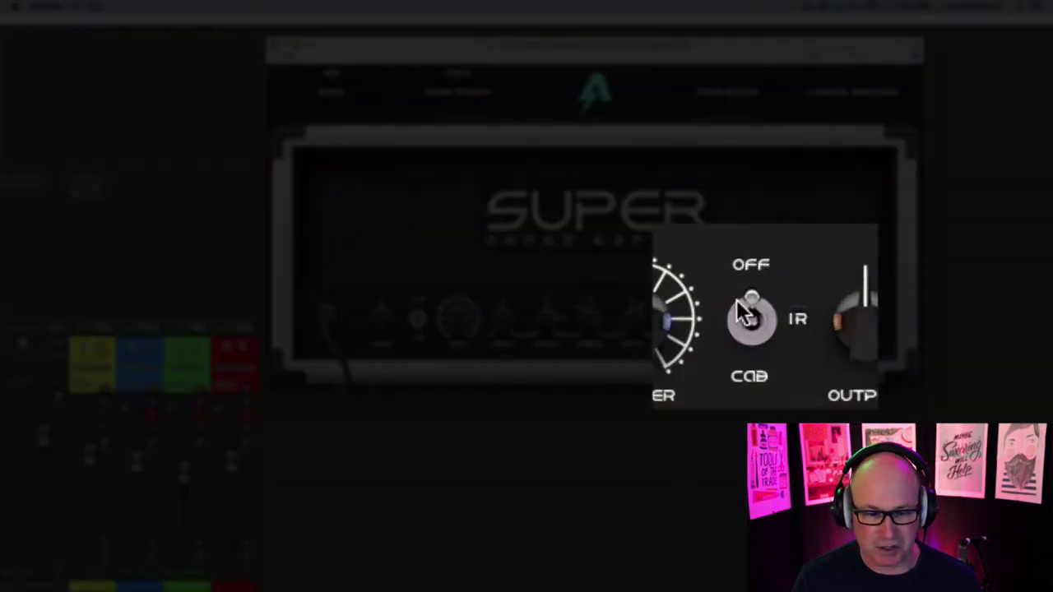
Turn the Amped Super's CAB switch on and nudge its Bass knob slightly up.
{"action": "left_click", "coordinate": [760, 326]}
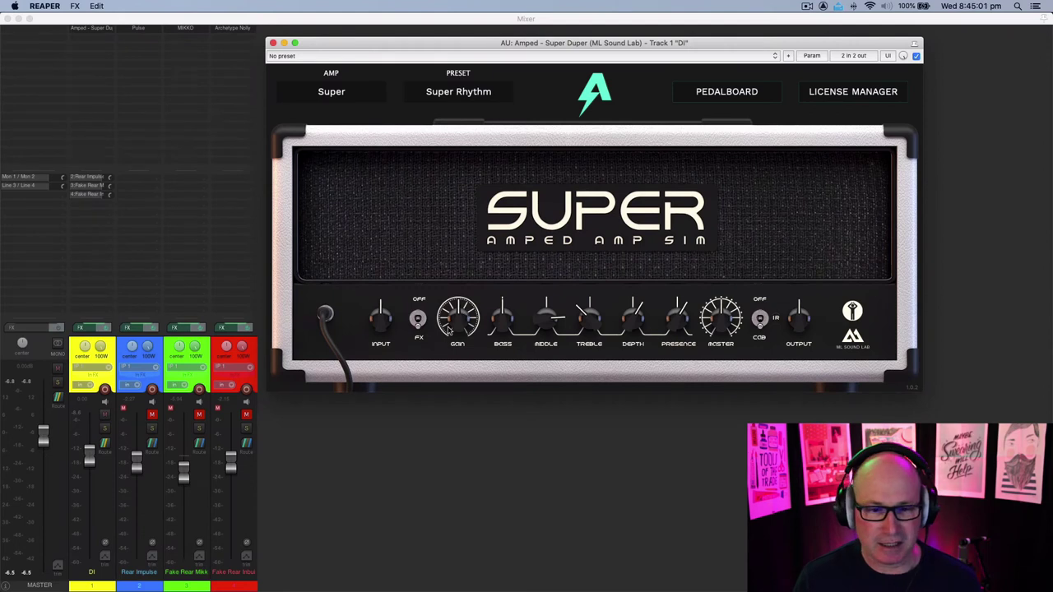
{"action": "left_click", "coordinate": [734, 96]}
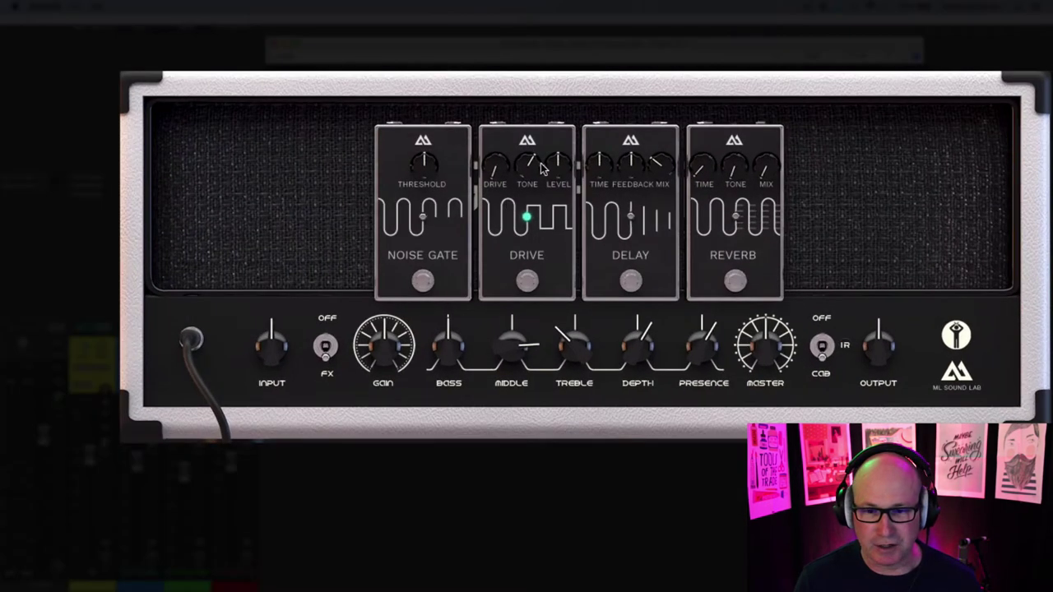
{"action": "left_click", "coordinate": [501, 267]}
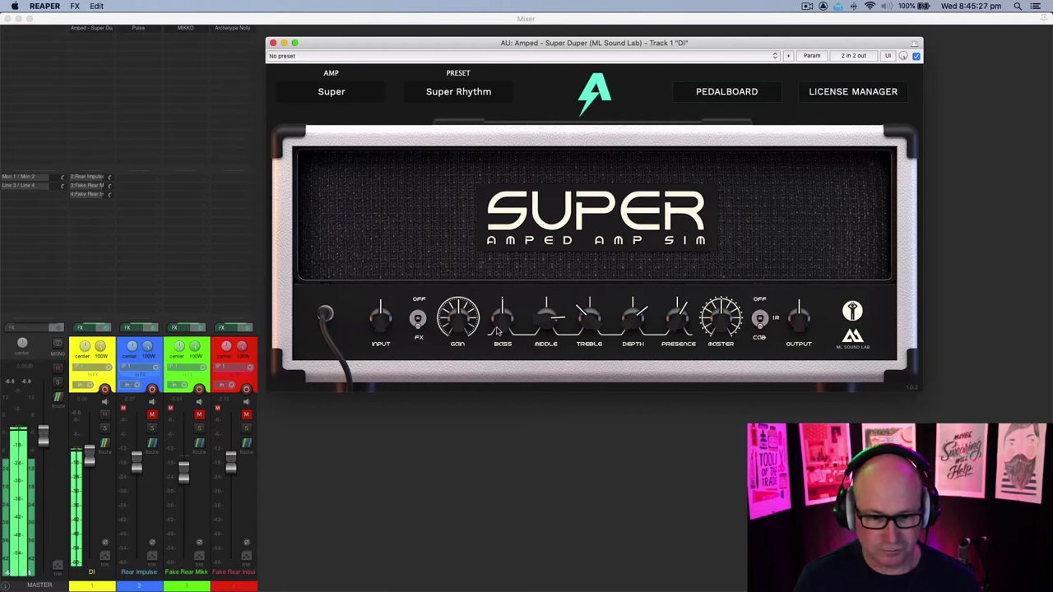
{"action": "left_click_drag", "start_coordinate": [496, 329], "coordinate": [497, 322]}
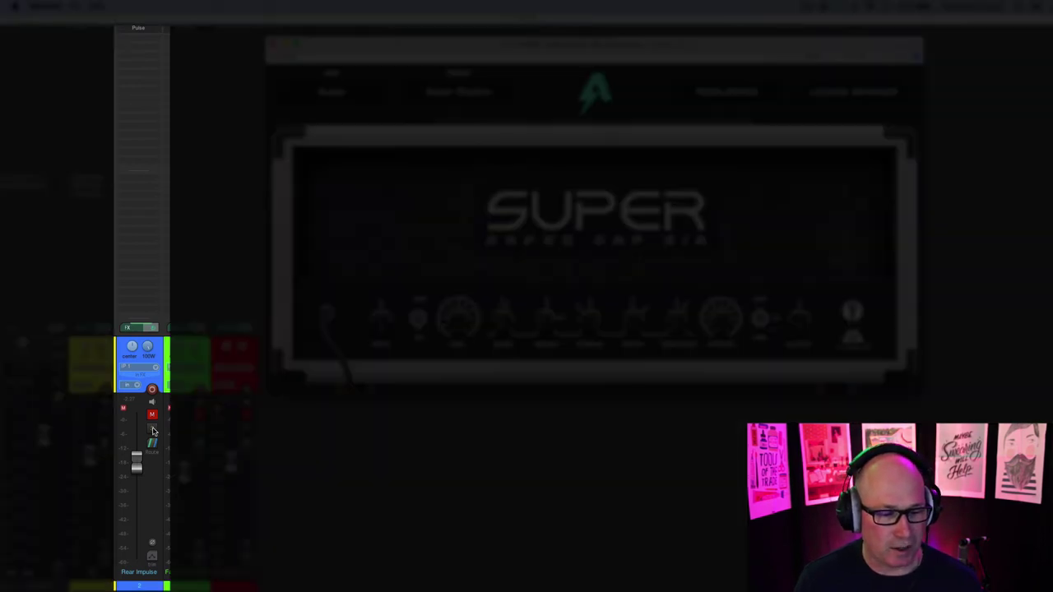
Close the Amped window, stop playback, and move the solo from Rear Impulse to Fake Rear Mikko.
{"action": "left_click", "coordinate": [153, 429]}
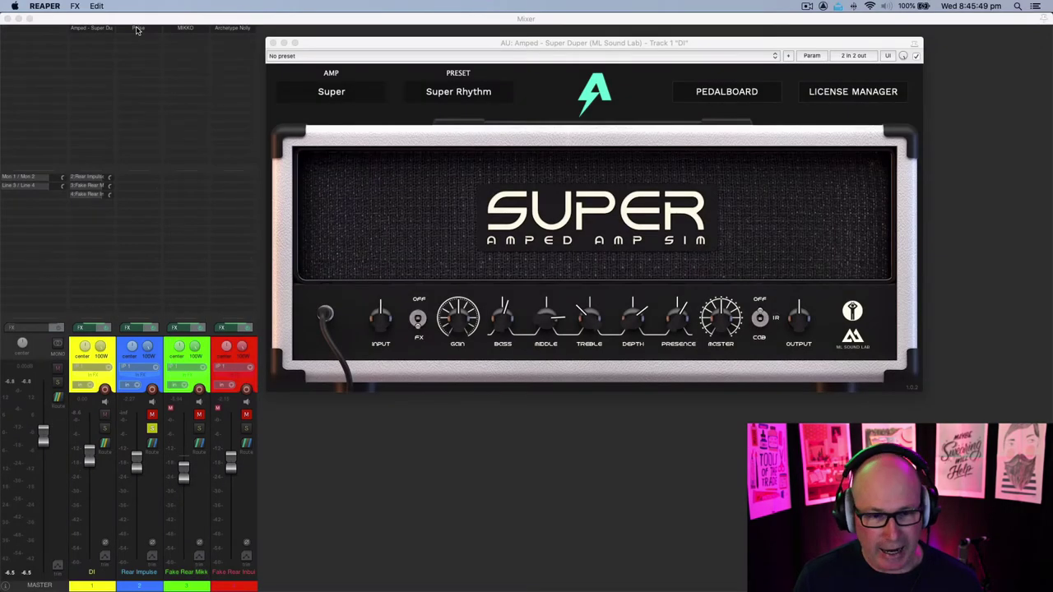
{"action": "left_click", "coordinate": [274, 42]}
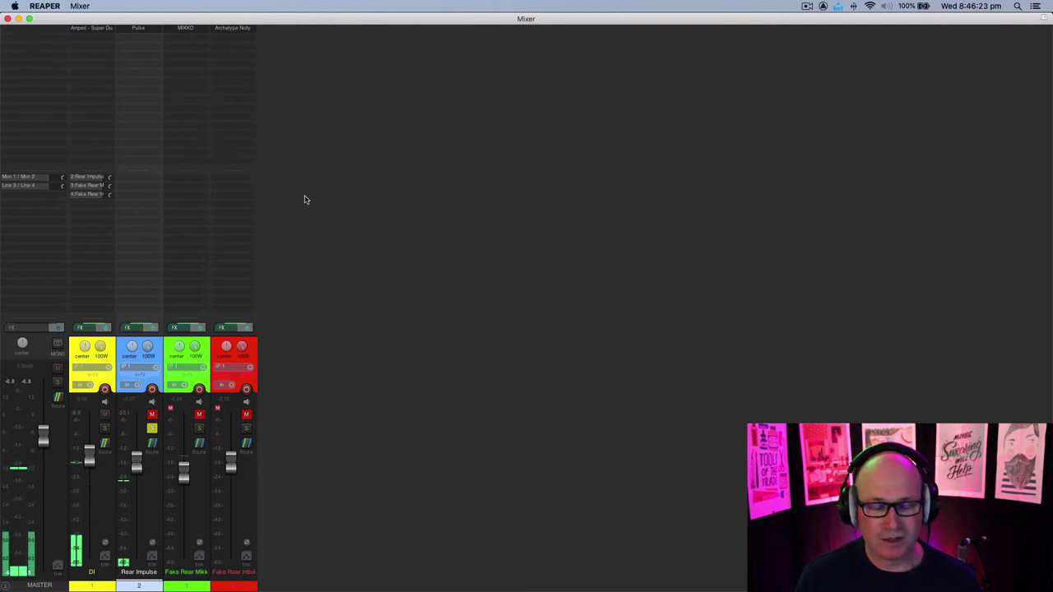
{"action": "key", "text": "space"}
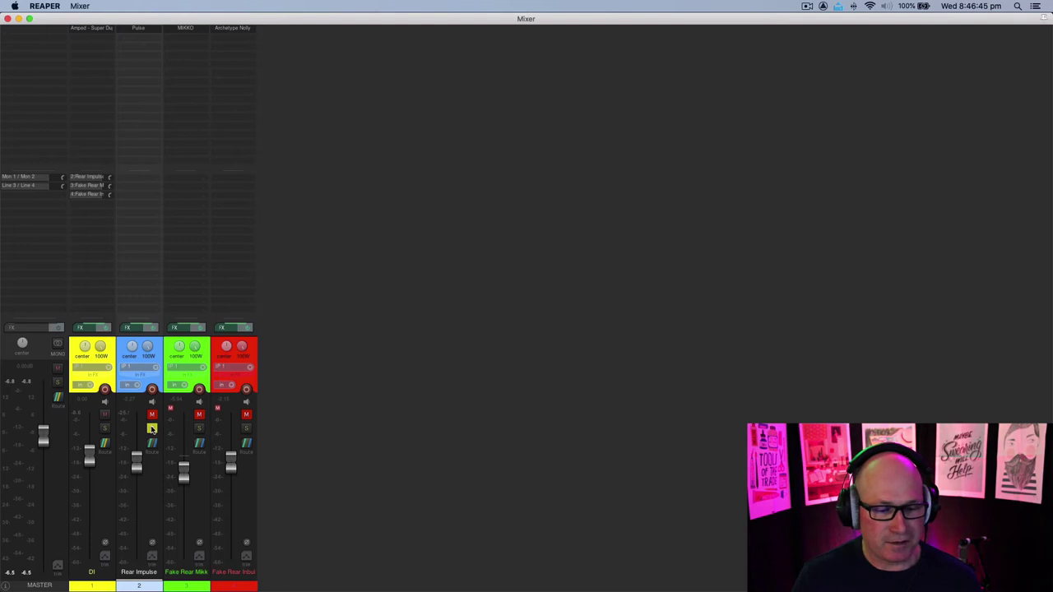
{"action": "left_click", "coordinate": [151, 428]}
{"action": "left_click", "coordinate": [198, 430]}
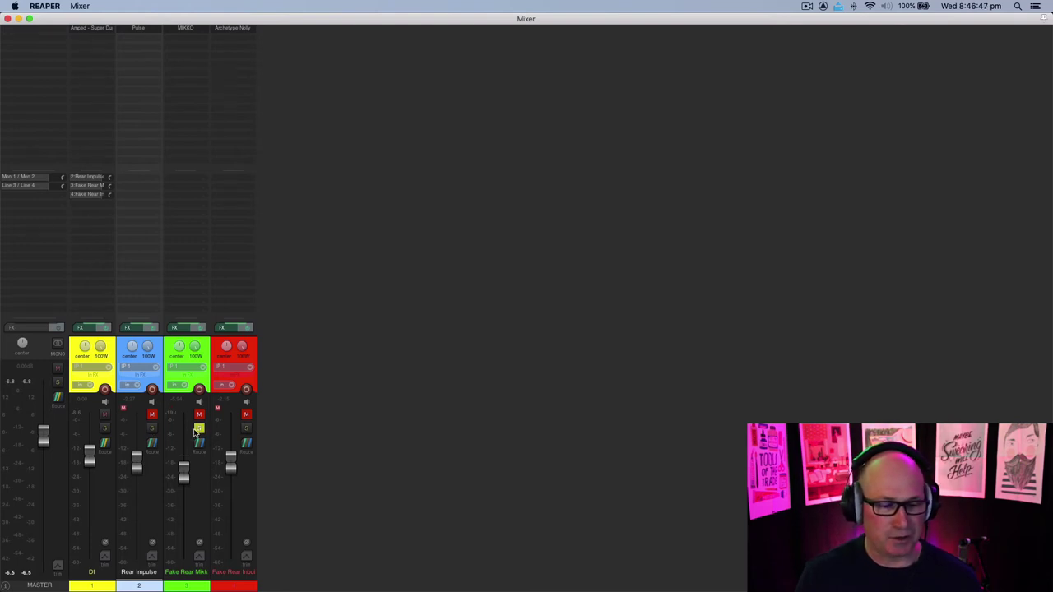
Open MIKKO on Fake Rear Mikko and select mic 2, whose phase is 180.
{"action": "left_click", "coordinate": [185, 30]}
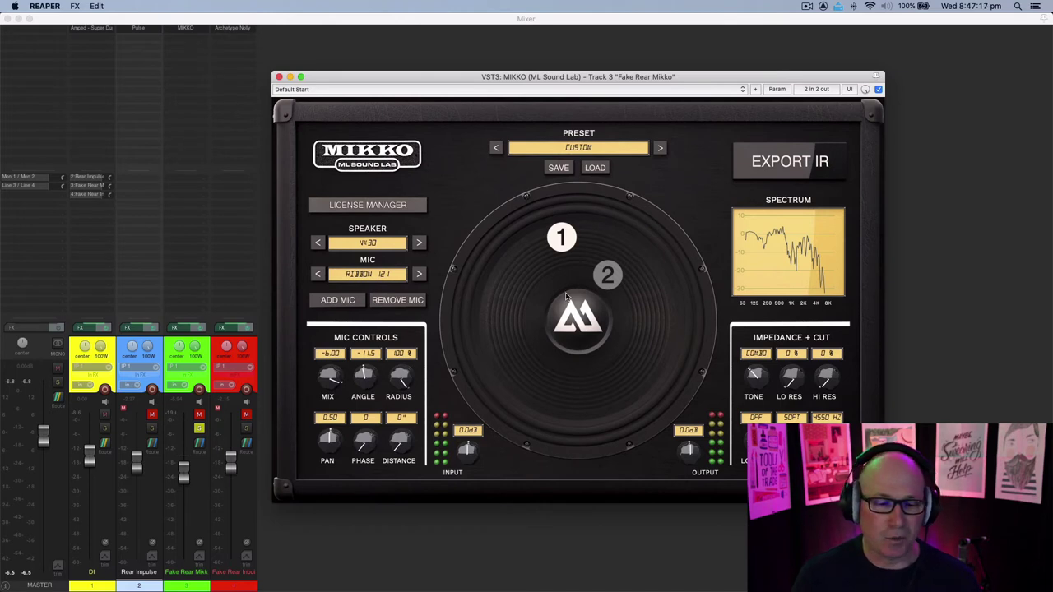
{"action": "left_click", "coordinate": [605, 275]}
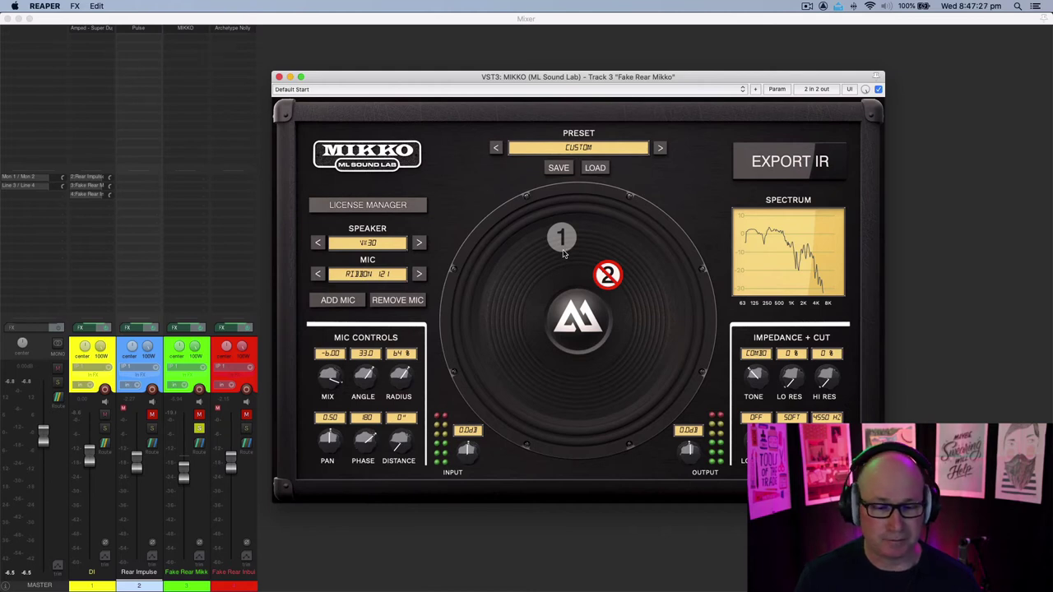
Start playback and re-enable MIKKO's mic 2 so it blends with mic 1.
{"action": "key", "text": "space"}
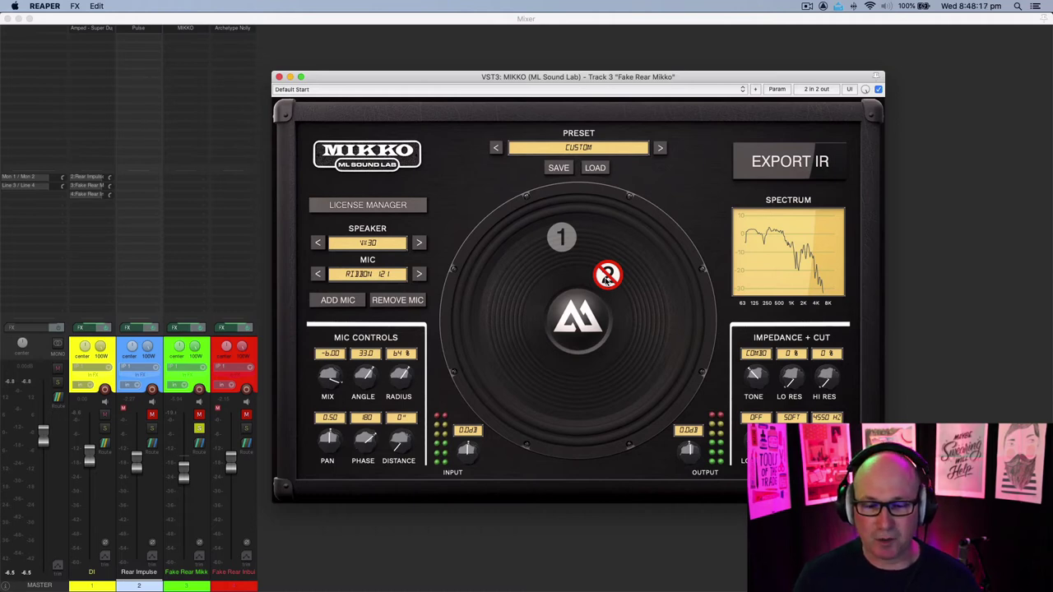
{"action": "left_click", "coordinate": [608, 276]}
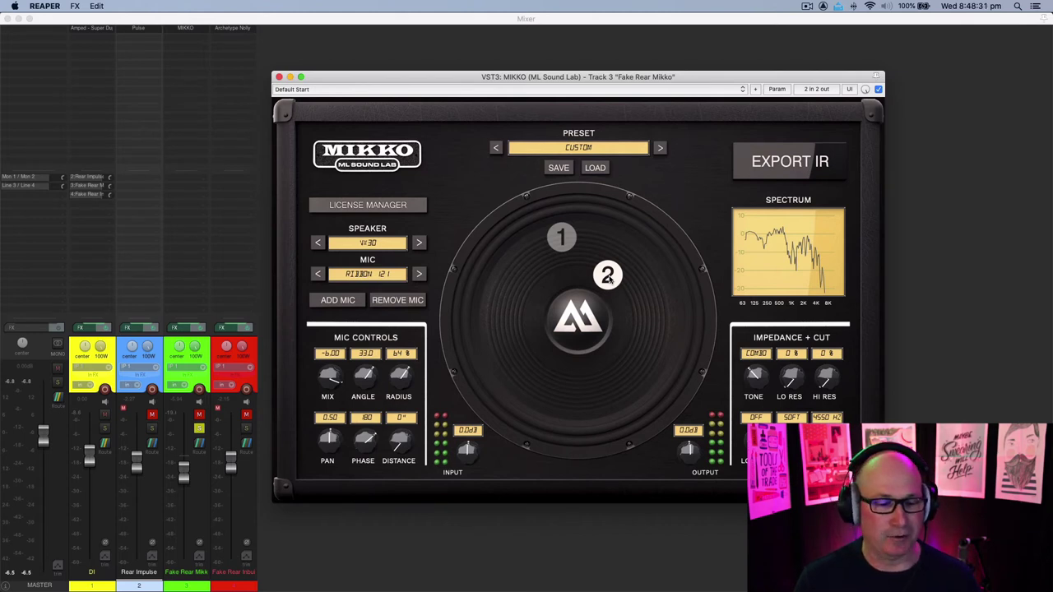
{"action": "key", "text": "space"}
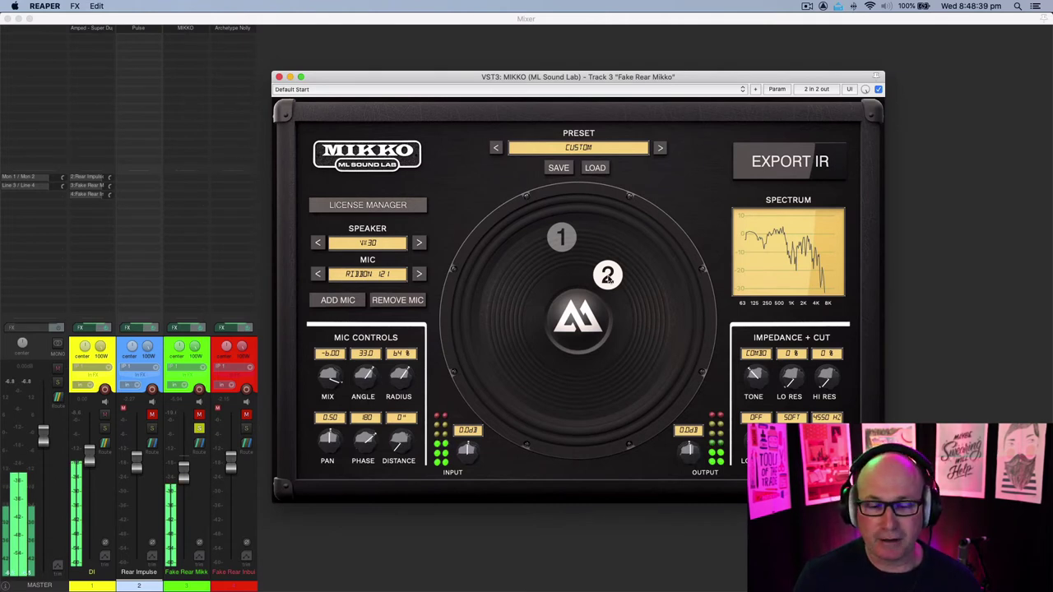
{"action": "left_click", "coordinate": [608, 278]}
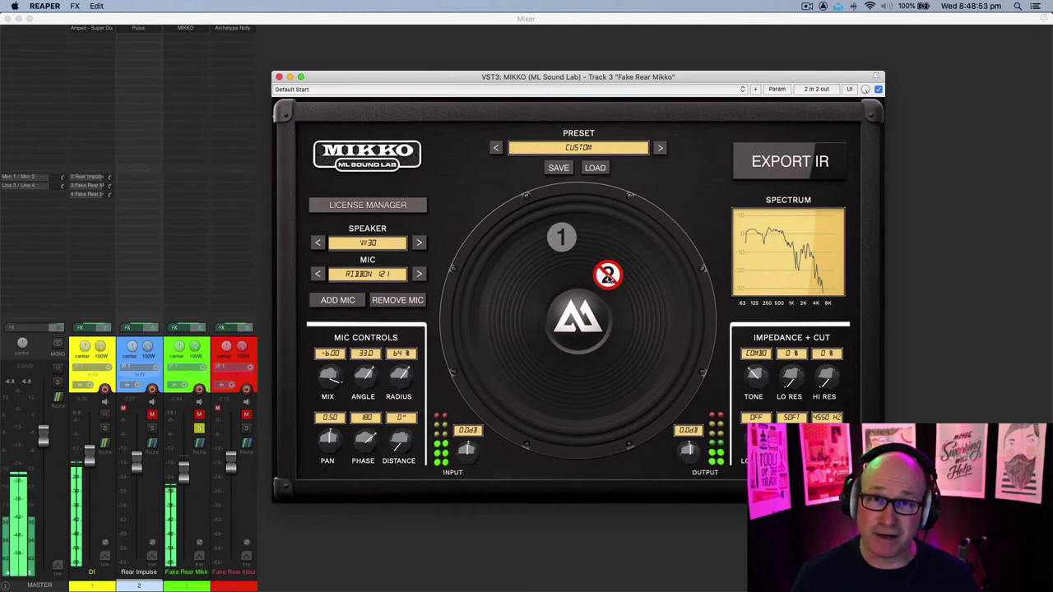
{"action": "left_click", "coordinate": [608, 276]}
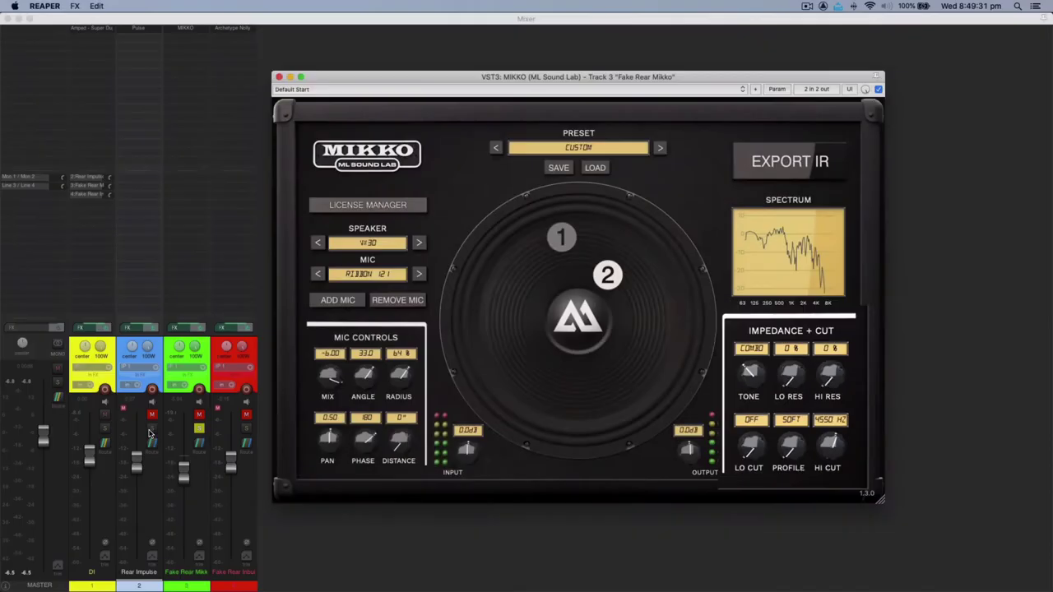
Close the MIKKO window, unsolo Fake Rear Mikko and start playback.
{"action": "key", "text": "Escape"}
{"action": "left_click", "coordinate": [199, 429]}
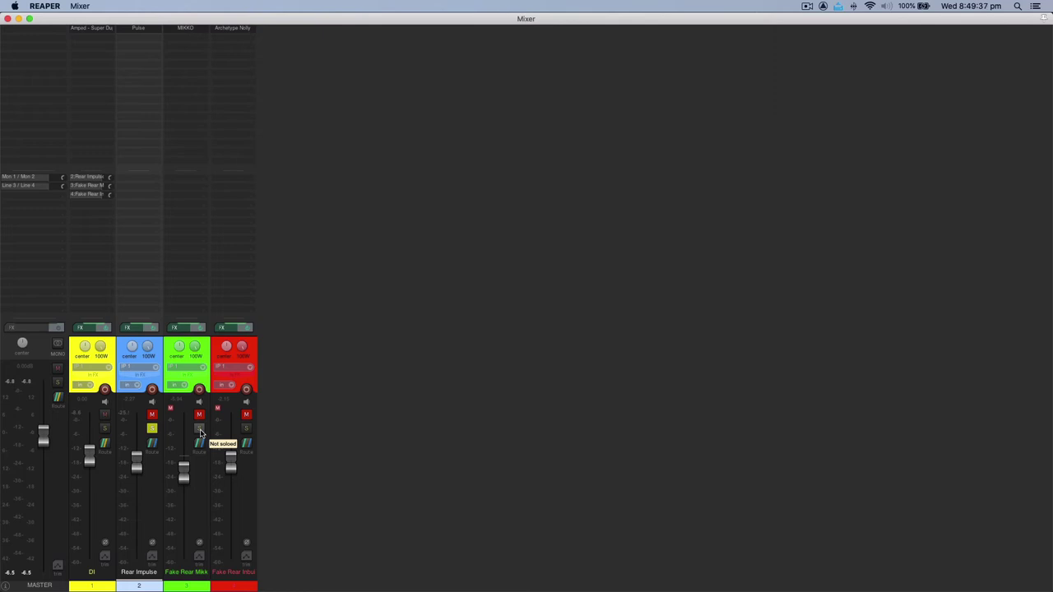
{"action": "key", "text": "space"}
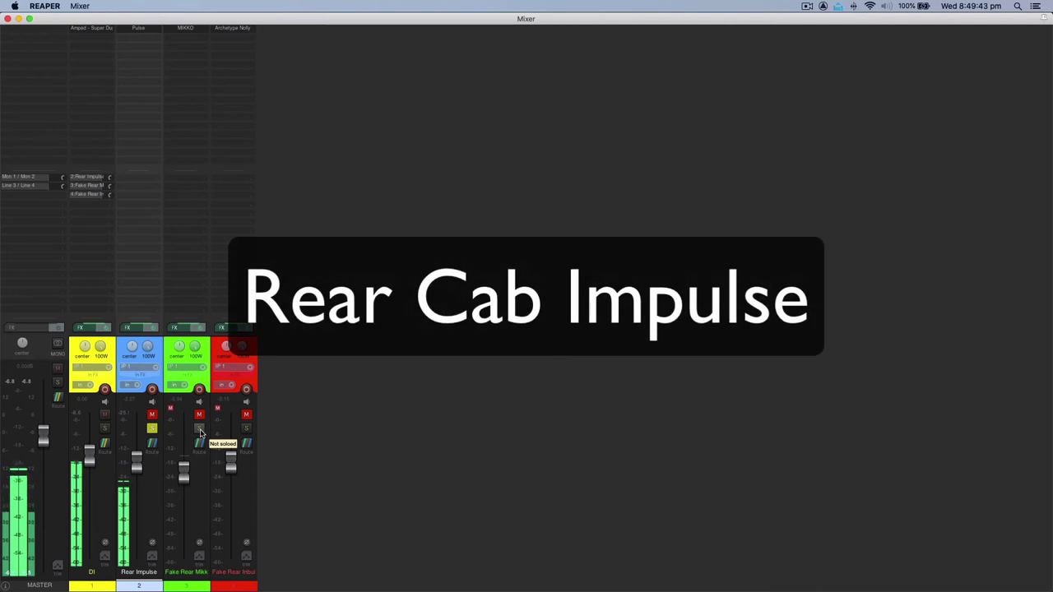
Swap solos between Rear Impulse and Fake Rear Mikko to compare, ending on Fake Rear Mikko, and stop playback.
{"action": "left_click", "coordinate": [199, 428]}
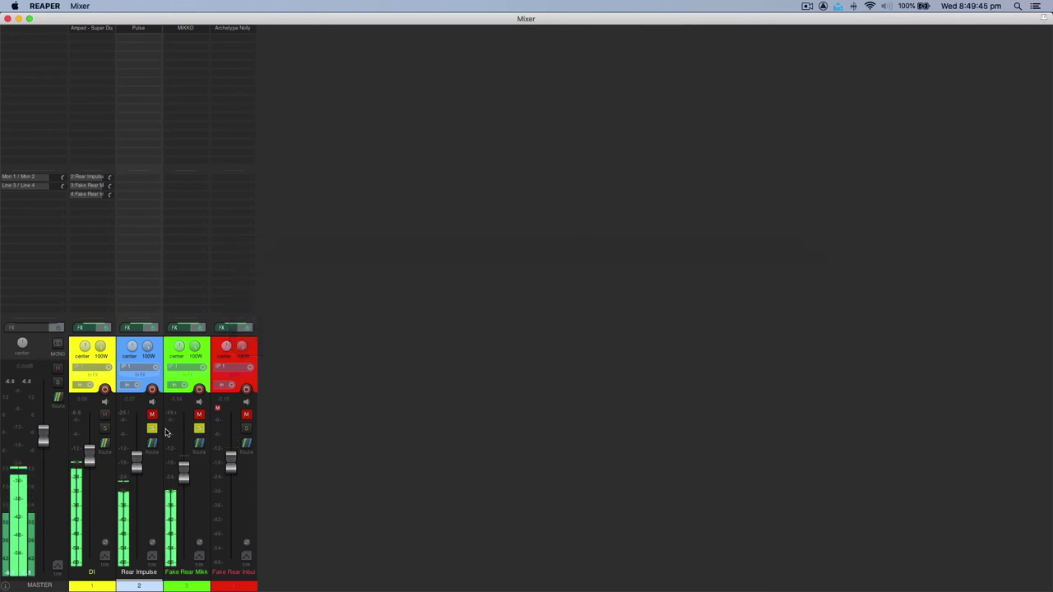
{"action": "left_click", "coordinate": [153, 430]}
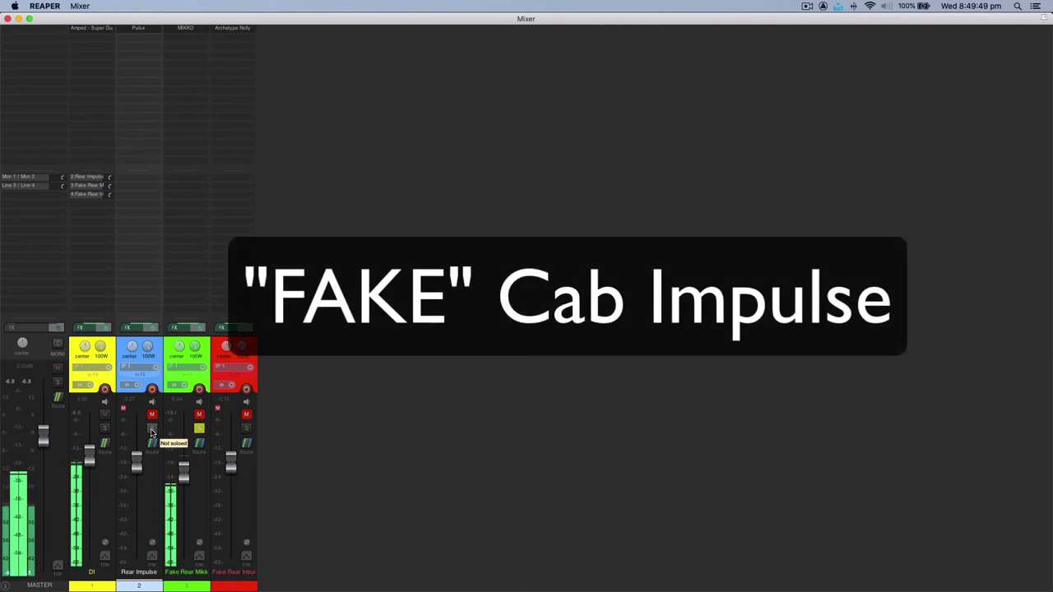
{"action": "left_click", "coordinate": [153, 428]}
{"action": "left_click", "coordinate": [199, 428]}
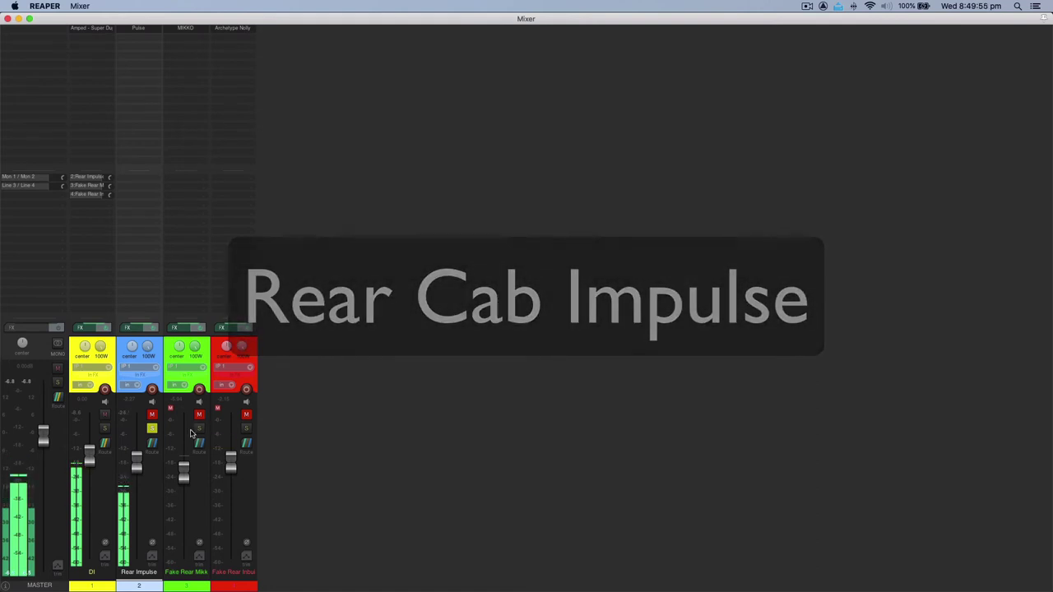
{"action": "left_click", "coordinate": [198, 428]}
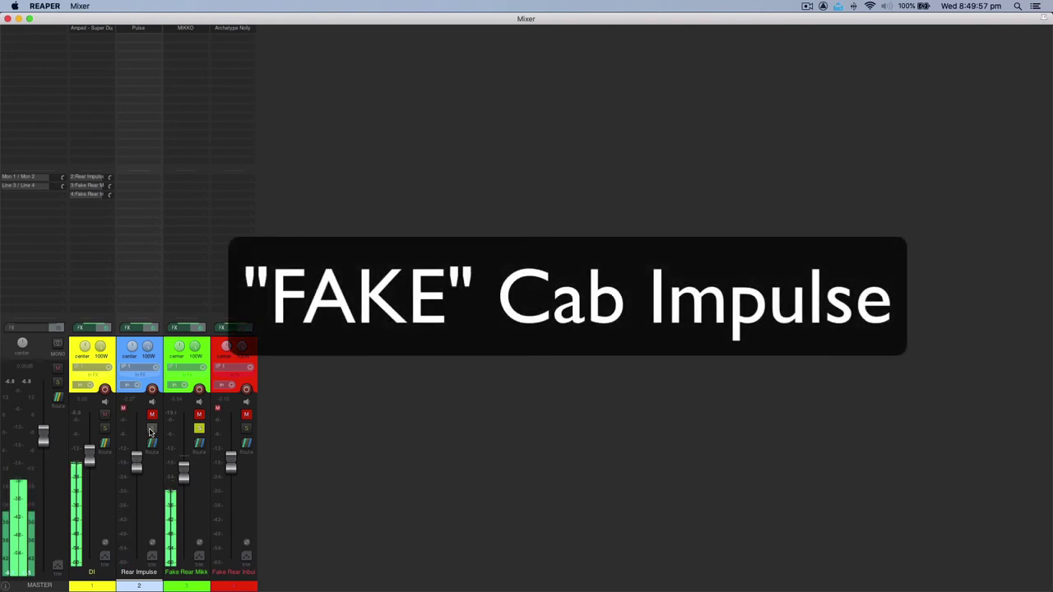
{"action": "left_click", "coordinate": [151, 429]}
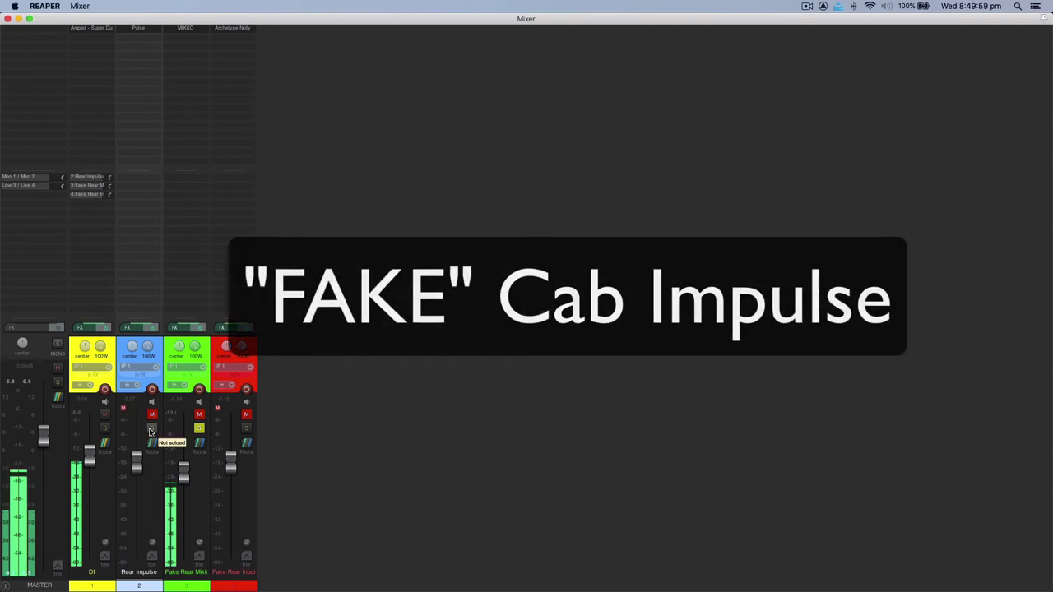
{"action": "key", "text": "space"}
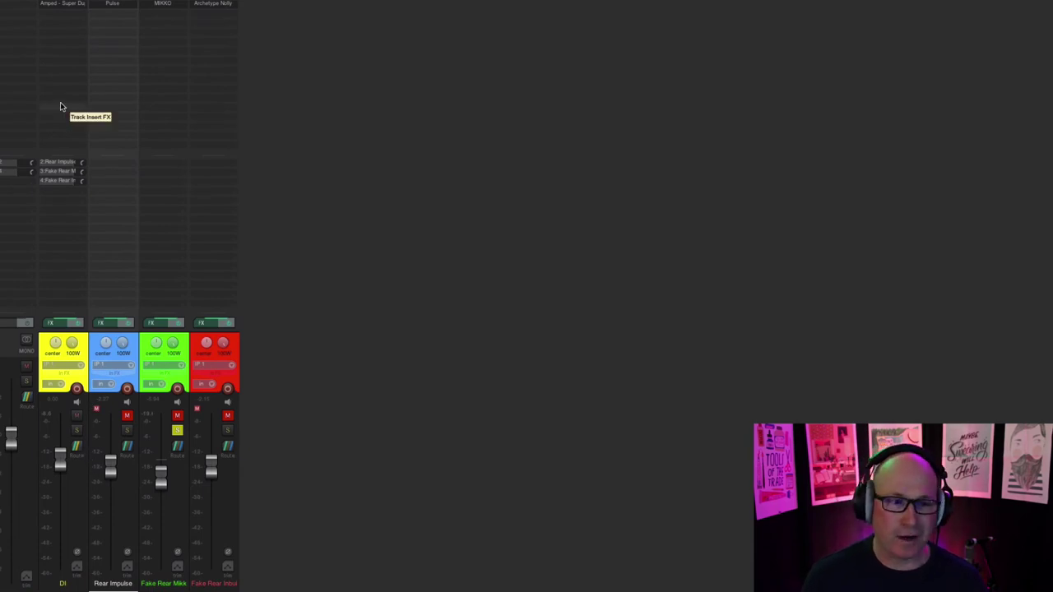
Reopen Amped on the DI track, flip its CAB/IR switch, and unmute Fake Rear Mikk.
{"action": "left_click", "coordinate": [68, 5]}
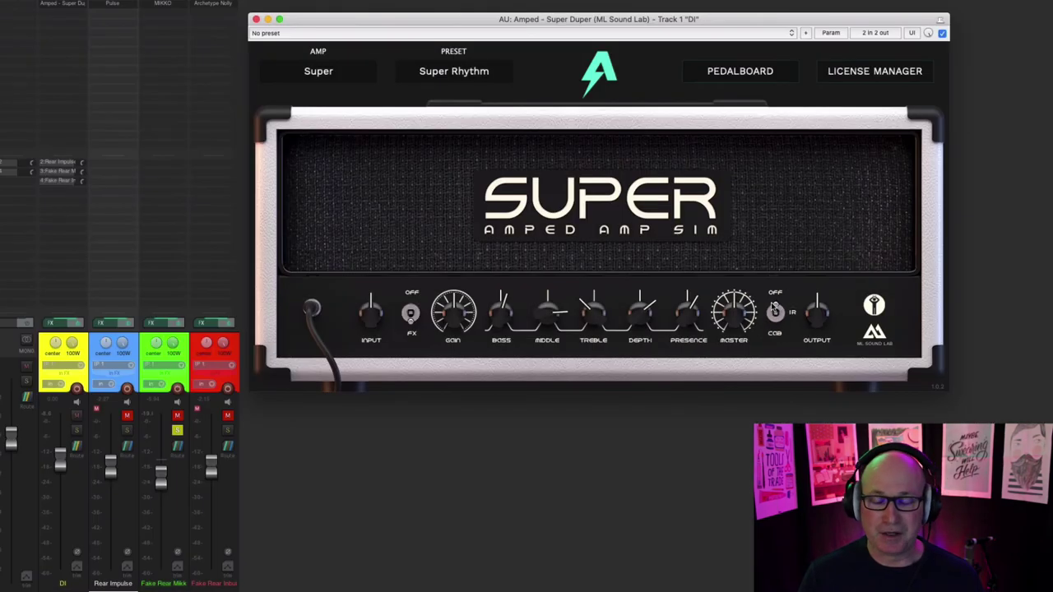
{"action": "left_click", "coordinate": [773, 306]}
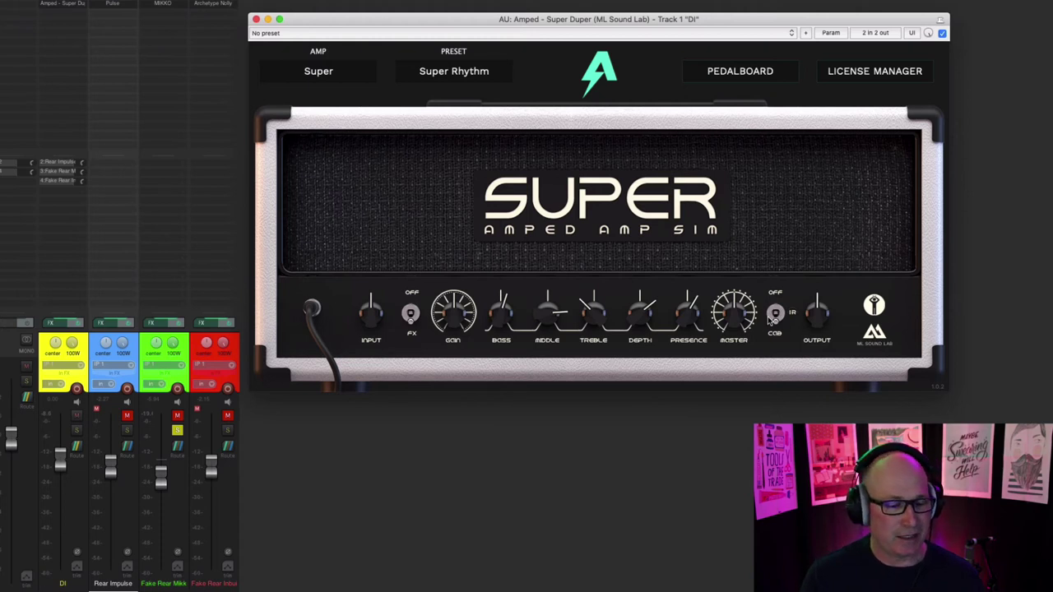
{"action": "left_click", "coordinate": [177, 415]}
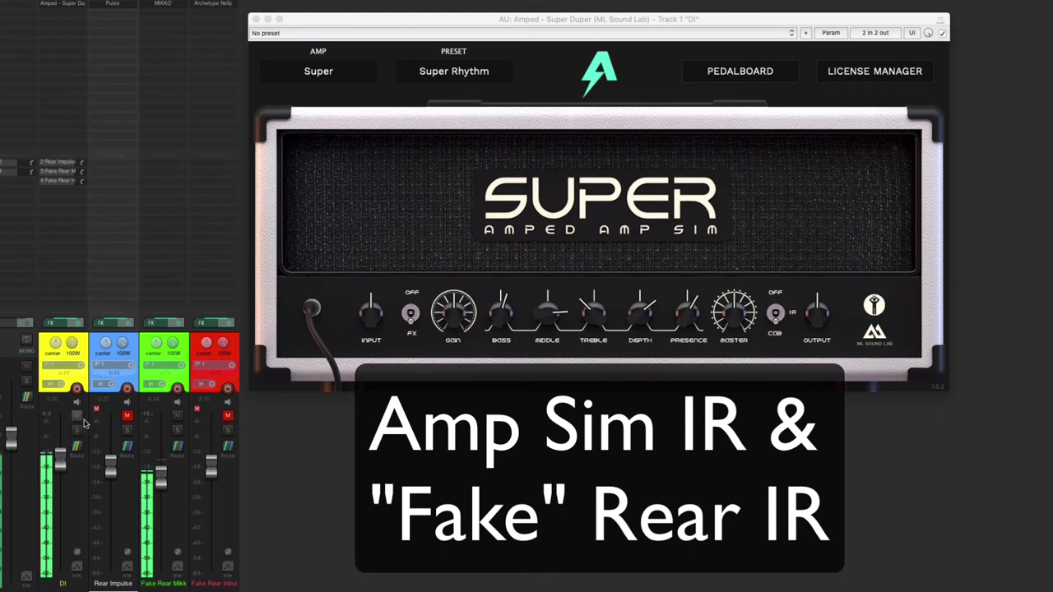
Toggle Fake Rear Mikk's mute, play, set its fader to about -4 dB, then mute it.
{"action": "left_click", "coordinate": [176, 416]}
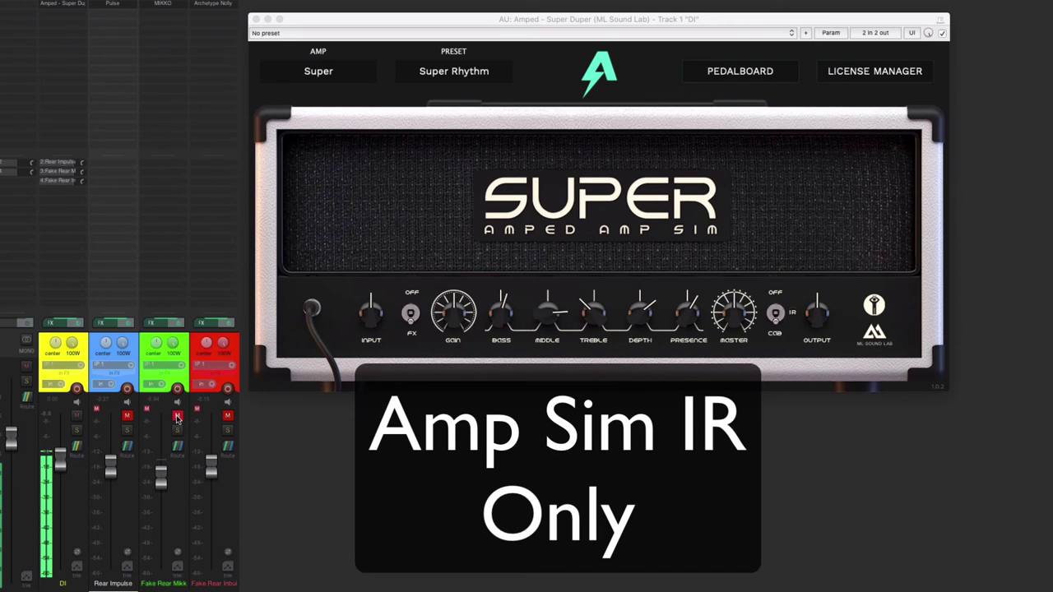
{"action": "left_click", "coordinate": [177, 417]}
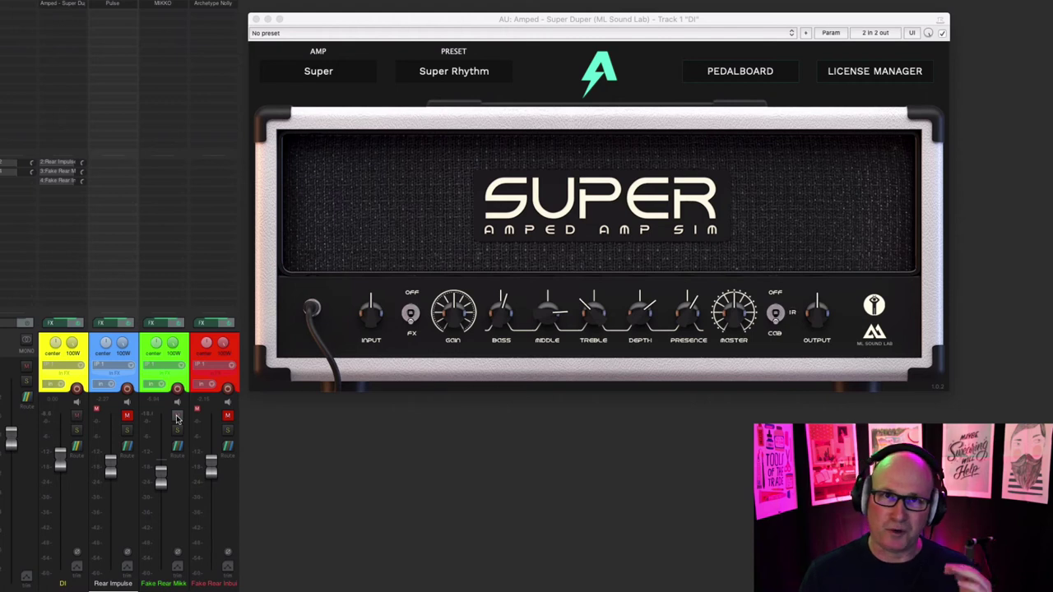
{"action": "key", "text": "space"}
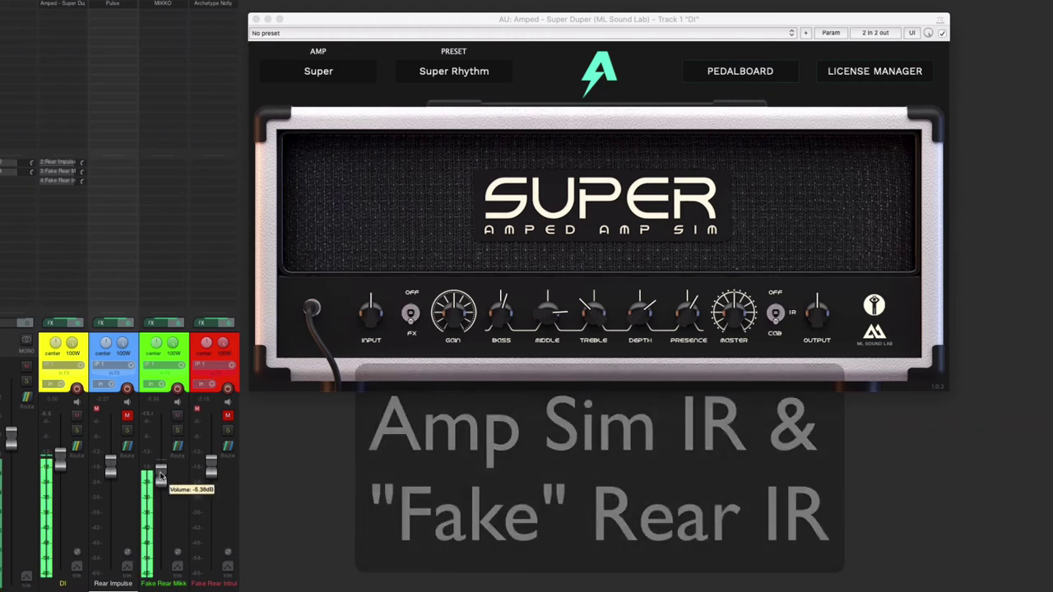
{"action": "left_click_drag", "start_coordinate": [160, 477], "coordinate": [160, 455]}
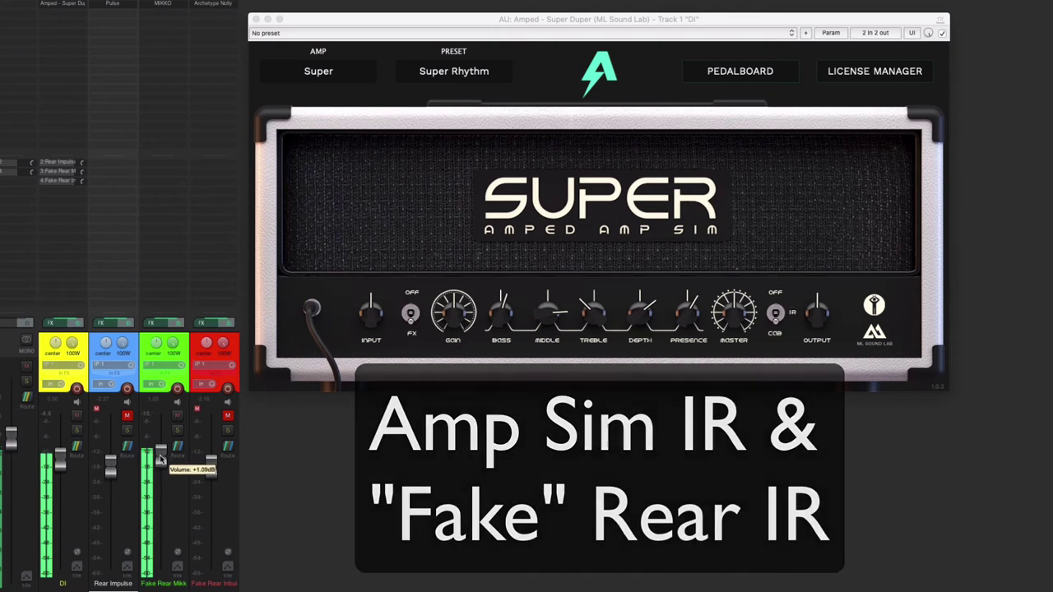
{"action": "left_click_drag", "start_coordinate": [161, 455], "coordinate": [161, 475]}
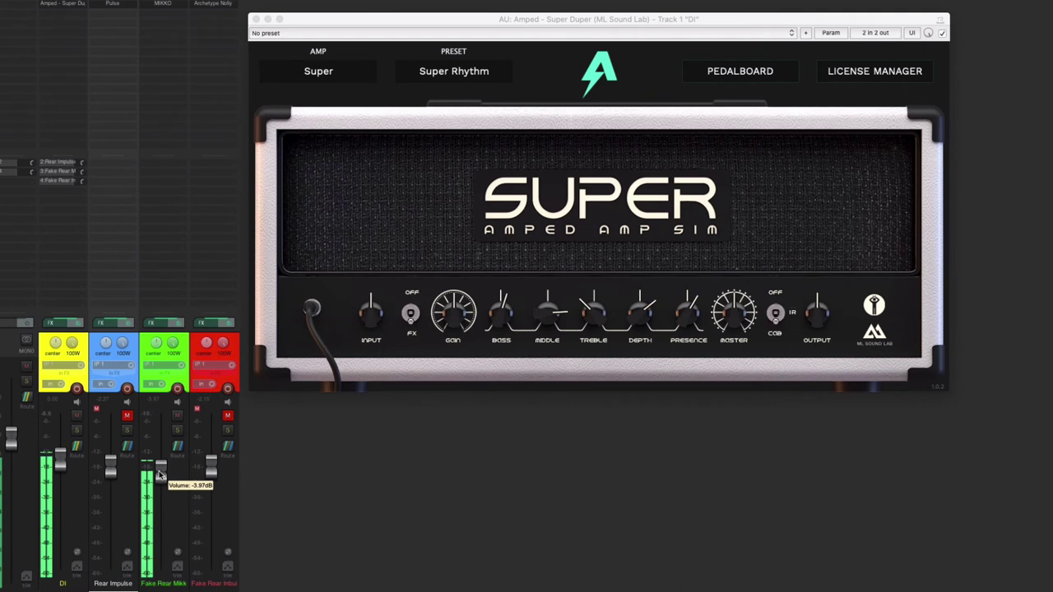
{"action": "left_click", "coordinate": [177, 417]}
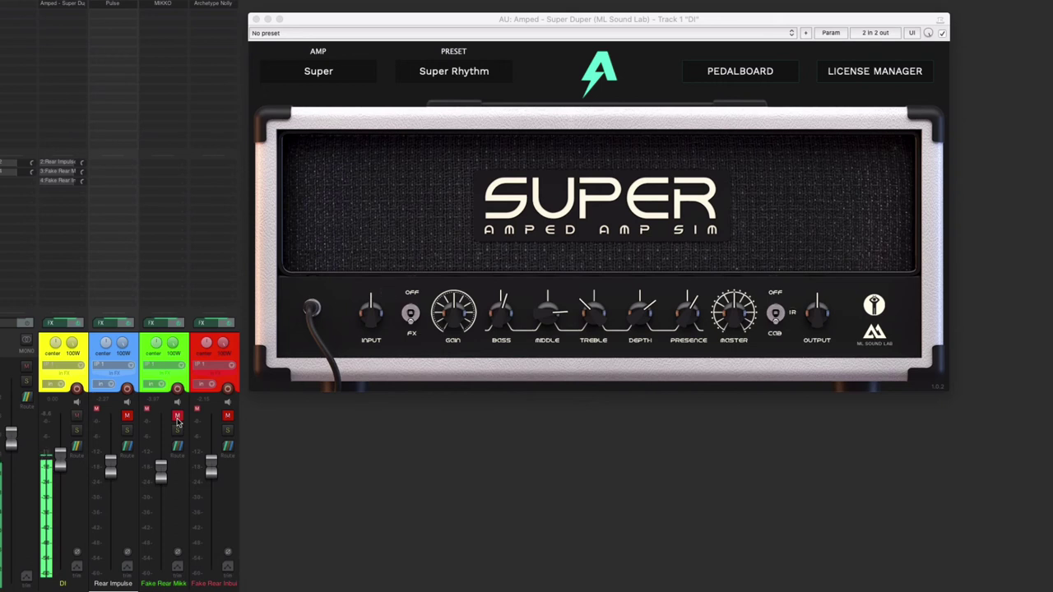
Toggle Fake Rear Mikk's mute button several more times, finishing with the channel muted.
{"action": "left_click", "coordinate": [176, 417]}
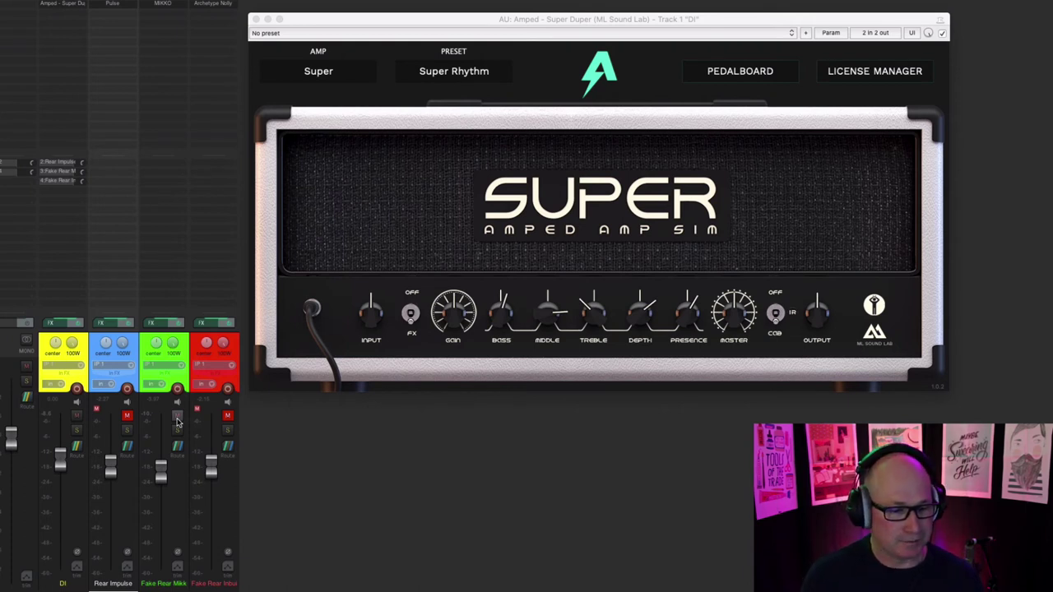
{"action": "mouse_move", "coordinate": [160, 479]}
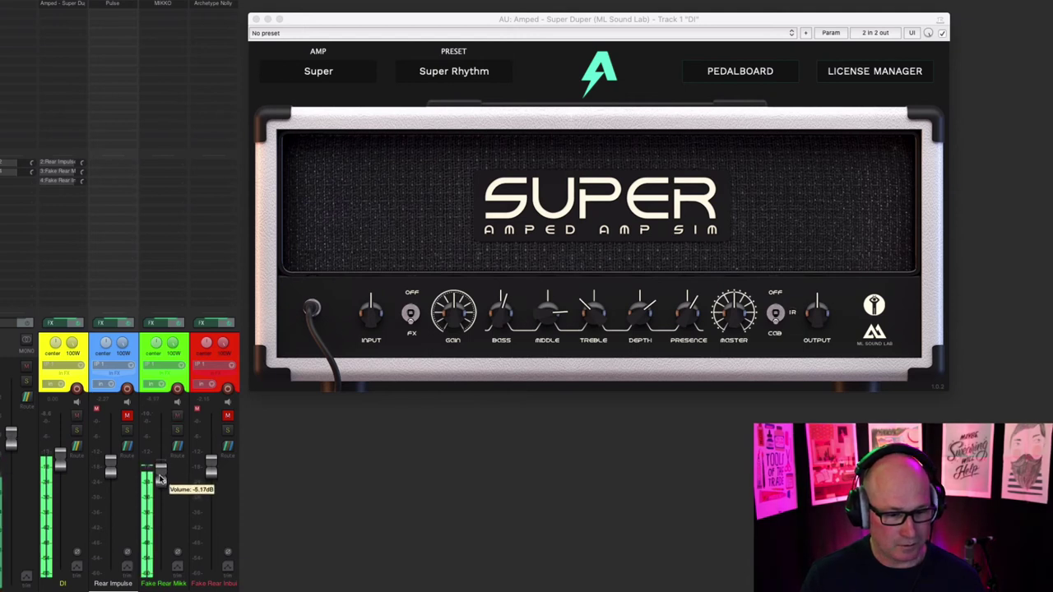
{"action": "left_click", "coordinate": [177, 415]}
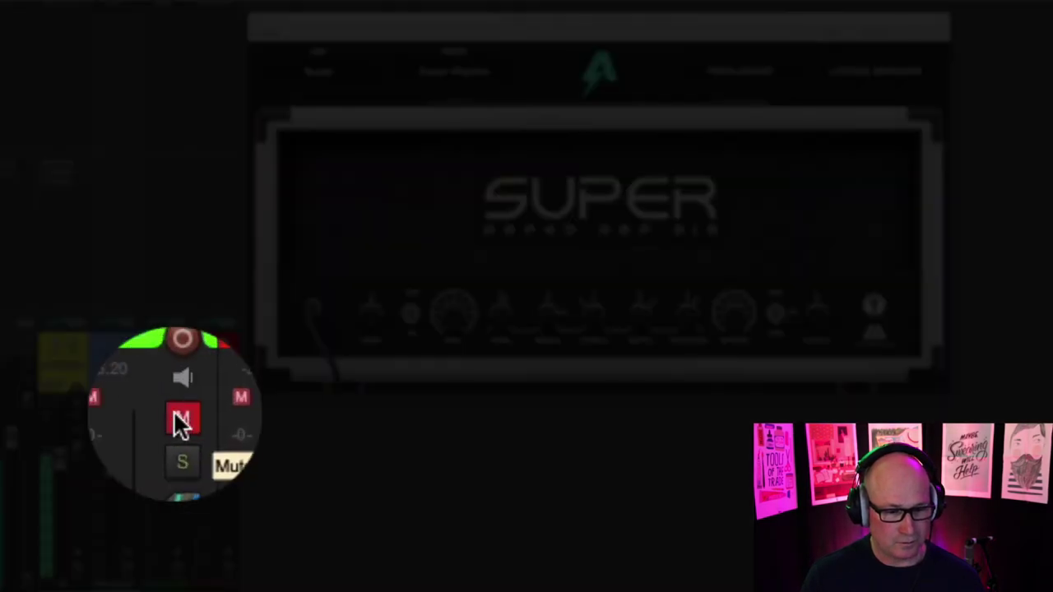
{"action": "left_click", "coordinate": [177, 415]}
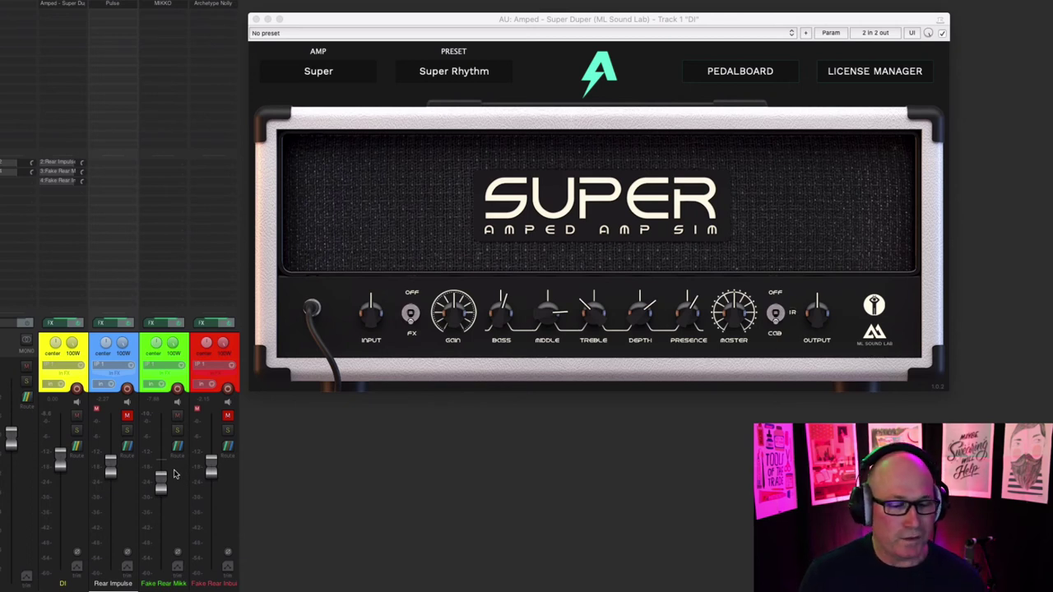
{"action": "left_click", "coordinate": [177, 416]}
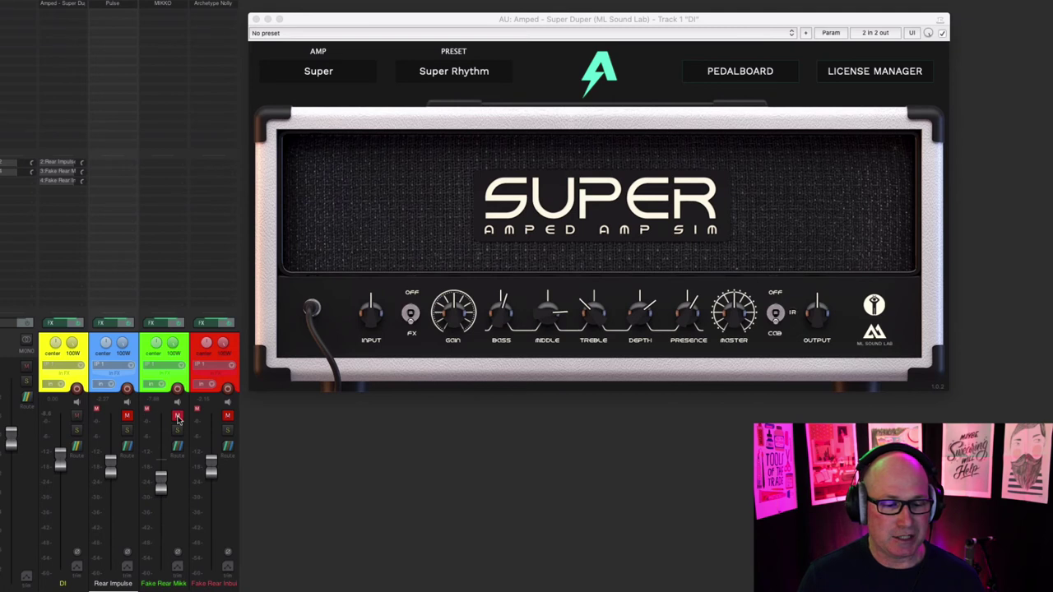
Open the Archetype Nolly plugin on Fake Rear Inbuilt to view its Ribbon 160 and Condenser 414 mics.
{"action": "double_click", "coordinate": [211, 7]}
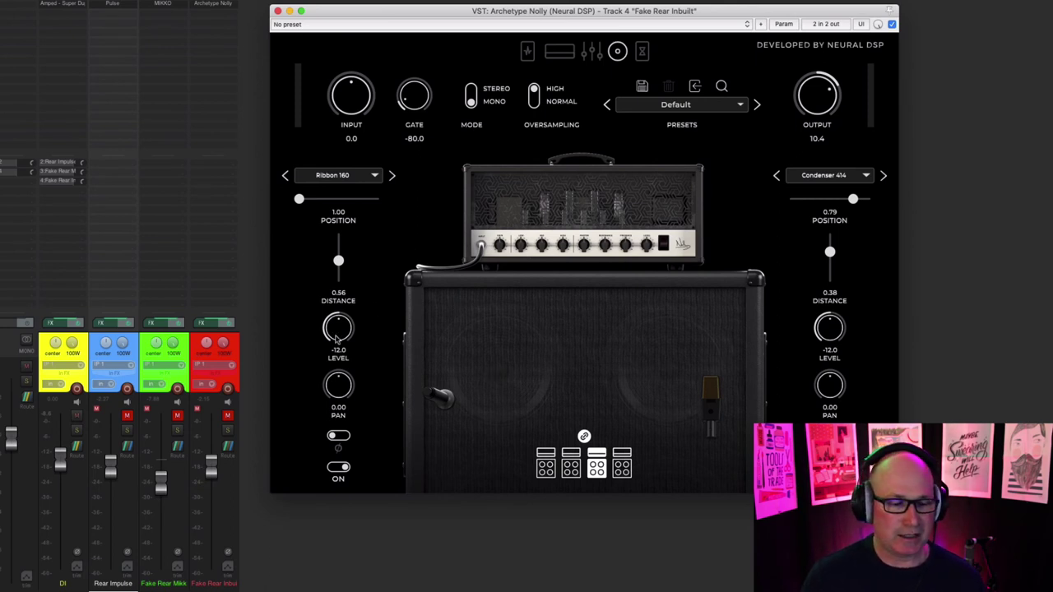
Solo the Fake Rear Inbuilt track and toggle the Amped Super Duper amp's built-in cab switch.
{"action": "left_click", "coordinate": [228, 429]}
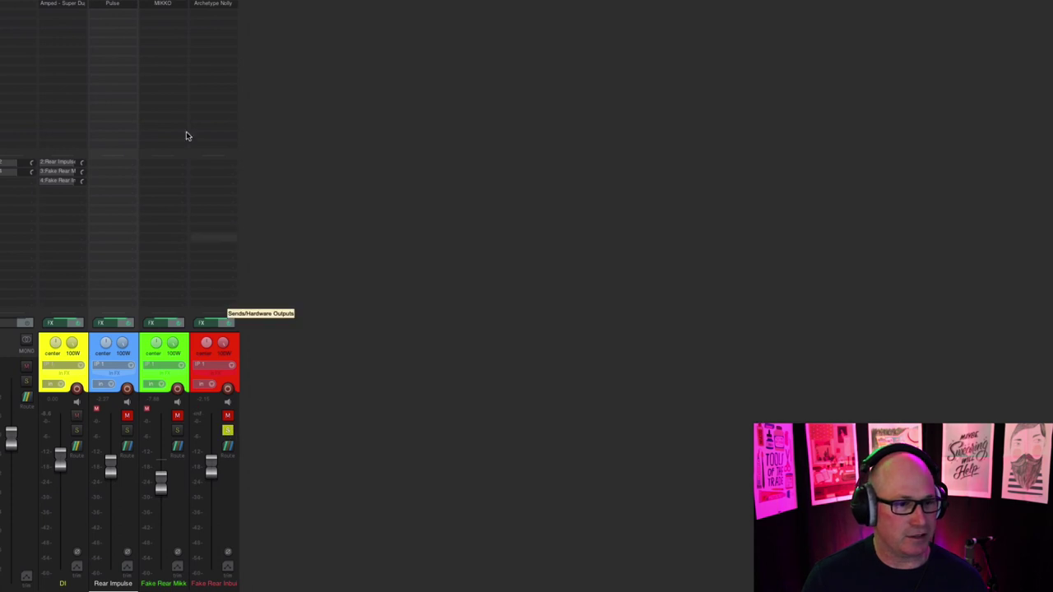
{"action": "double_click", "coordinate": [56, 4]}
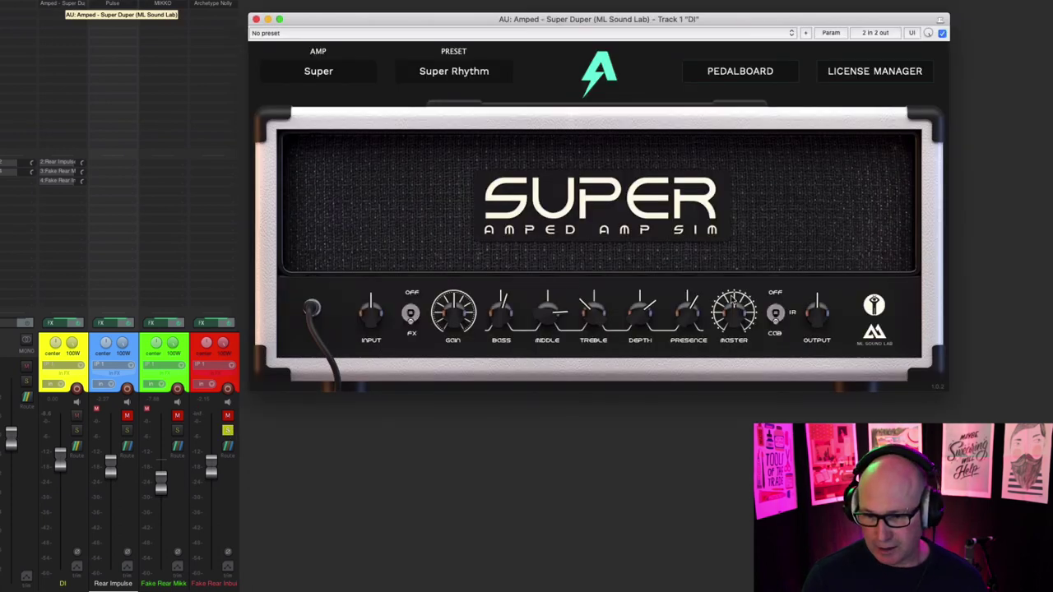
{"action": "left_click", "coordinate": [776, 312]}
{"action": "left_click", "coordinate": [256, 19]}
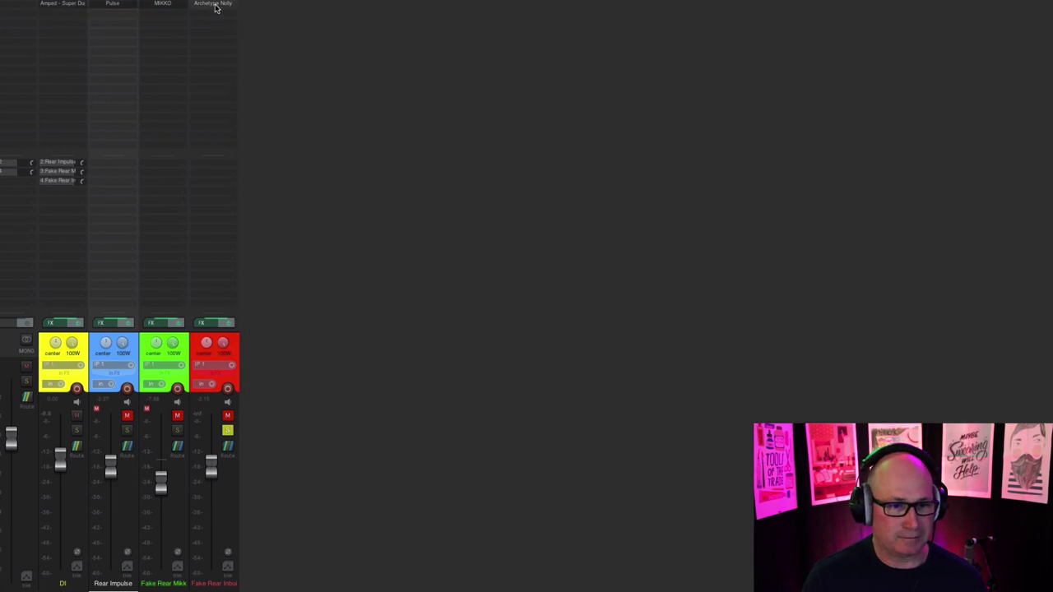
Look over the Archetype Nolly plugin on track 4 twice, leaving its window closed.
{"action": "left_click", "coordinate": [216, 5]}
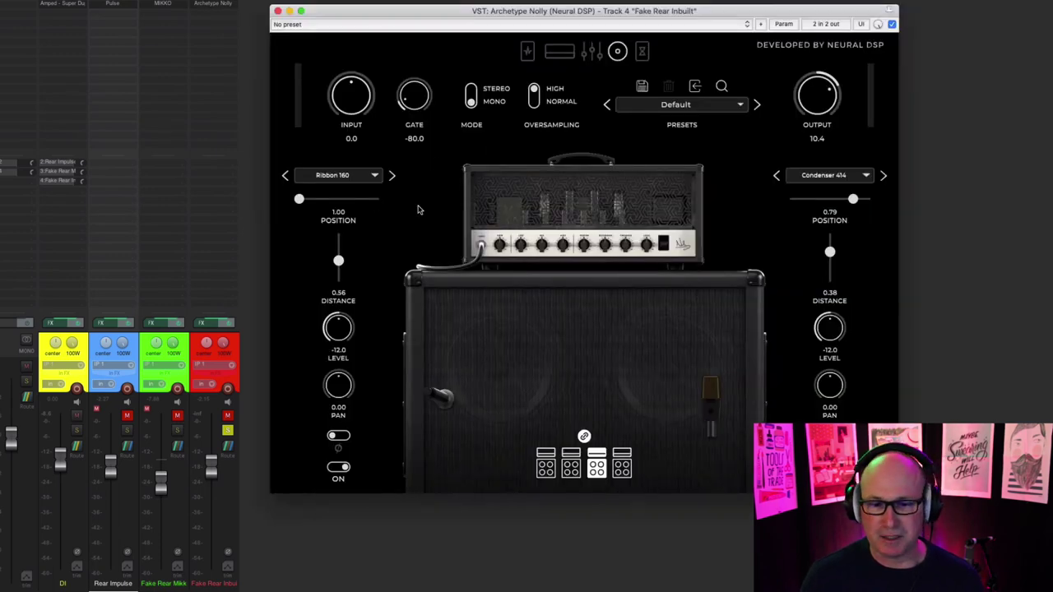
{"action": "key", "text": "Escape"}
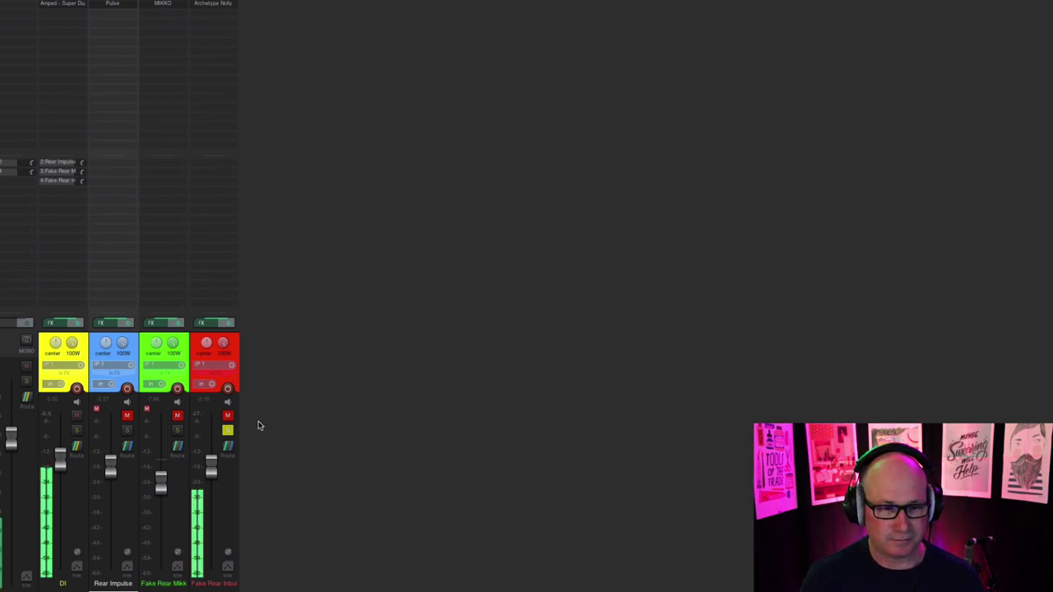
{"action": "left_click", "coordinate": [212, 5]}
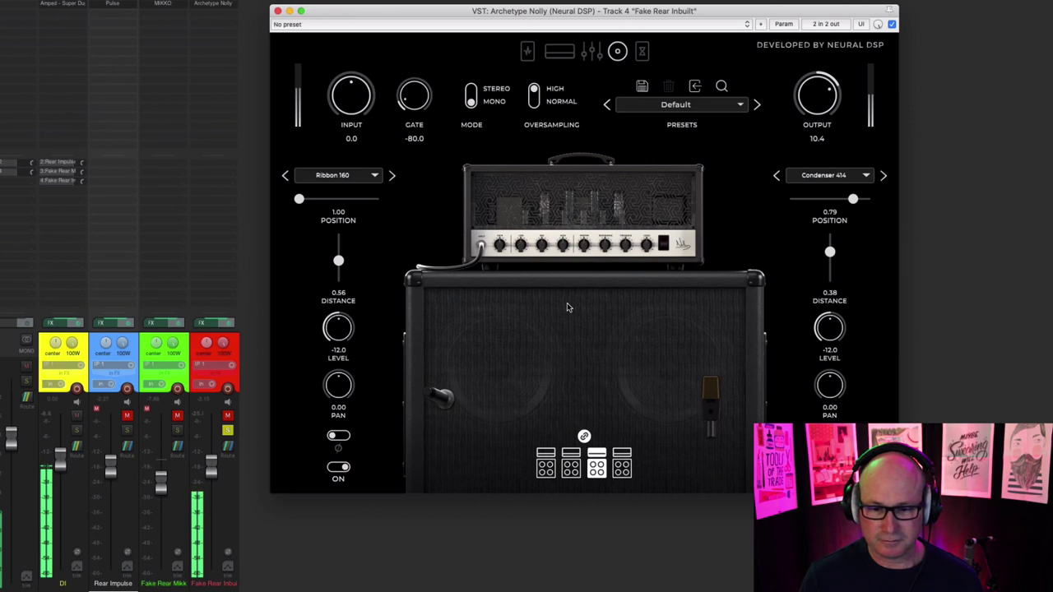
{"action": "left_click", "coordinate": [278, 11]}
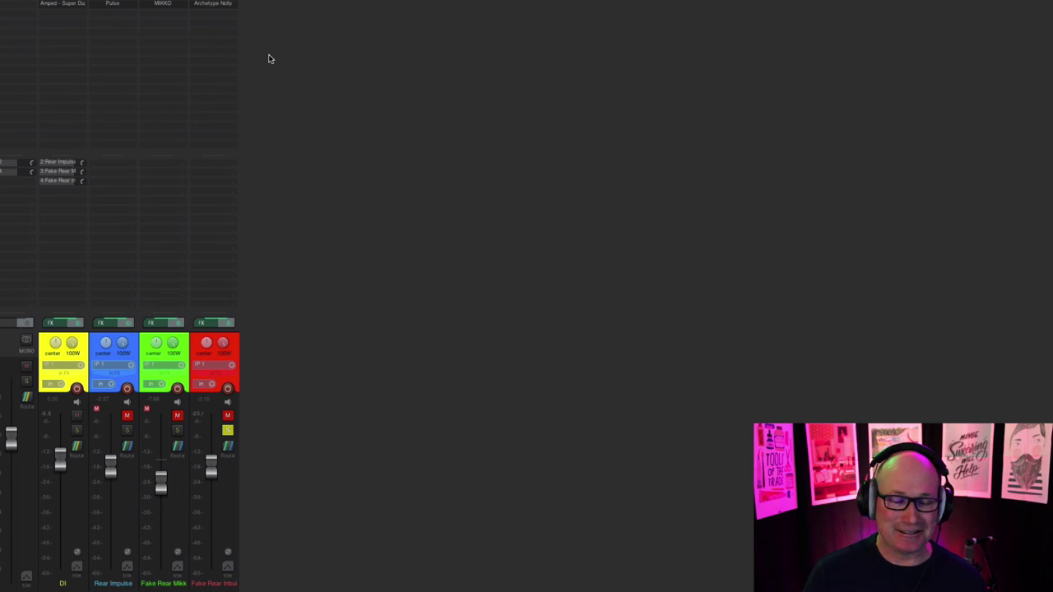
After a glance at the Amped amp sim, raise the Fake Rear Inbuilt fader to +6.16 dB.
{"action": "double_click", "coordinate": [68, 5]}
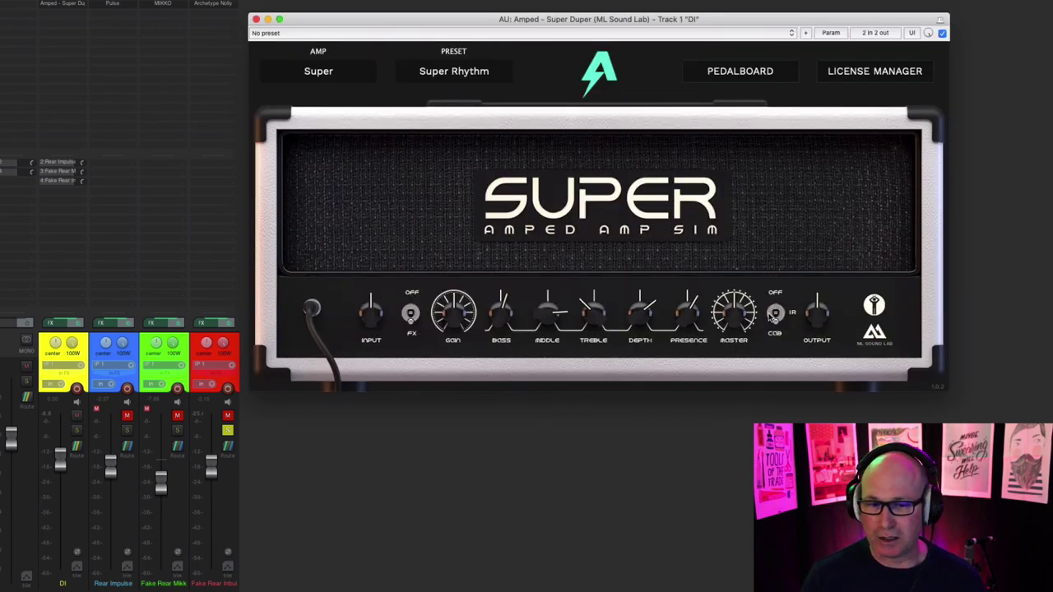
{"action": "key", "text": "Escape"}
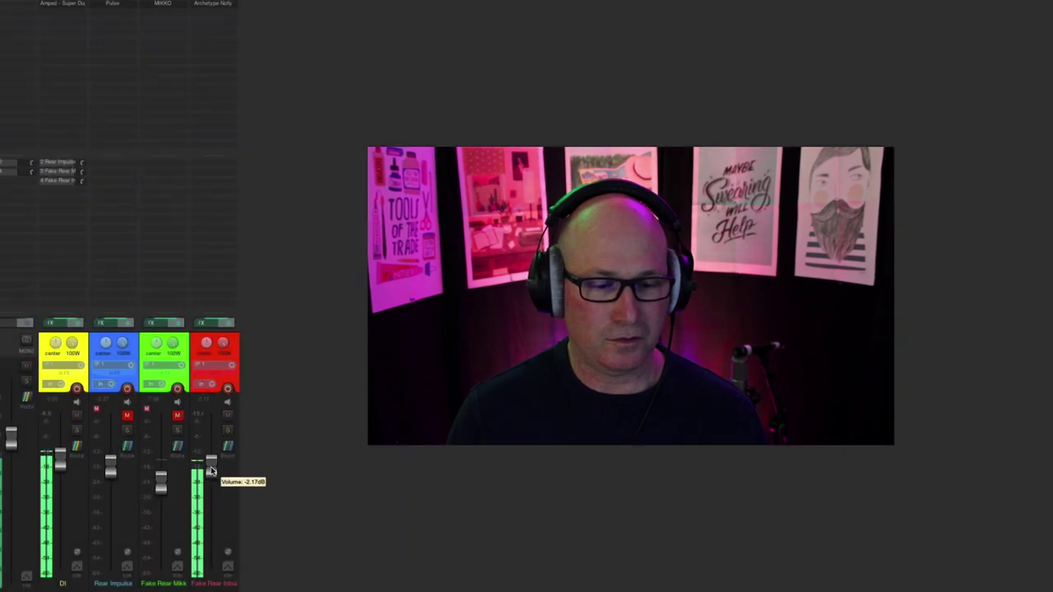
{"action": "left_click_drag", "start_coordinate": [211, 471], "coordinate": [211, 445]}
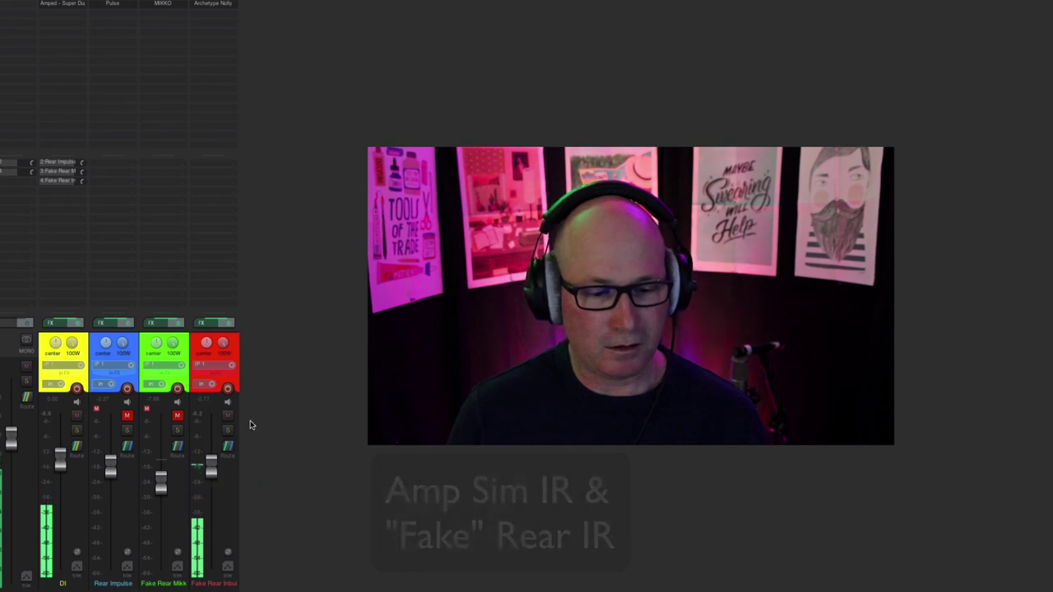
{"action": "left_click", "coordinate": [228, 416]}
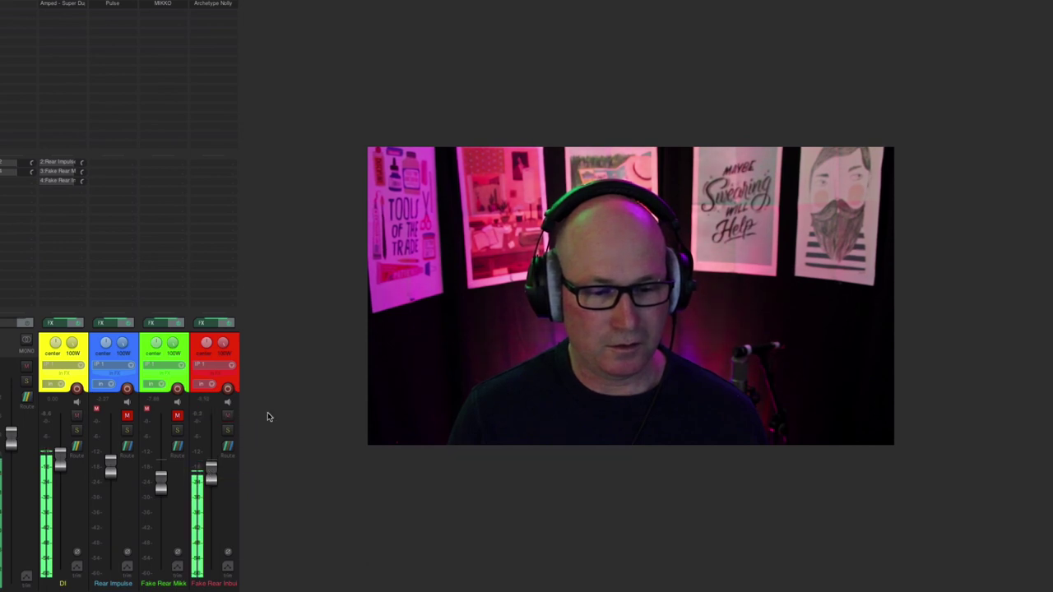
{"action": "left_click", "coordinate": [228, 416]}
{"action": "left_click", "coordinate": [228, 416]}
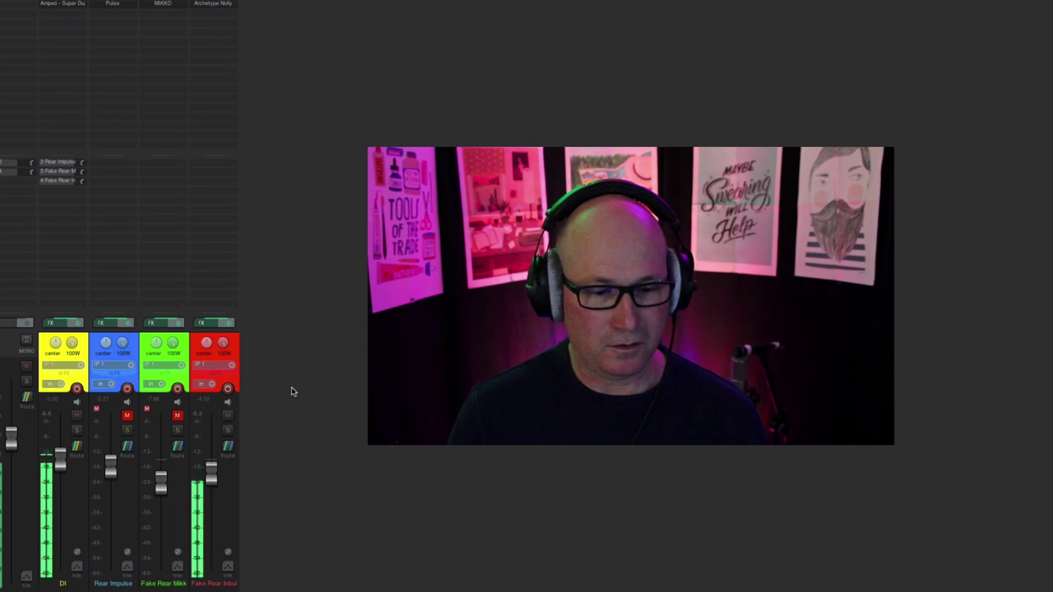